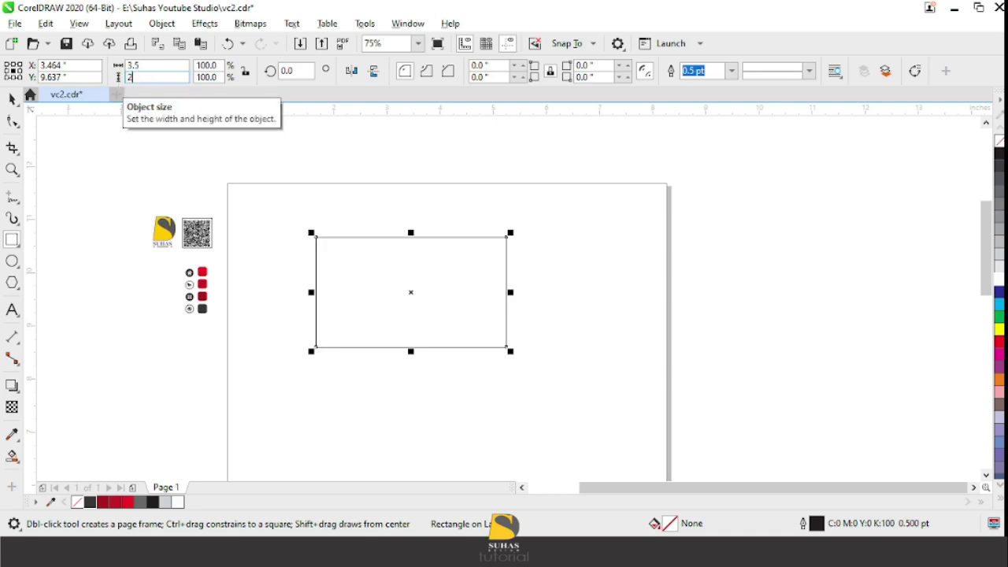
Resize the rectangle to 3.5 inches wide and 2 inches high
{"action": "key", "text": "Return"}
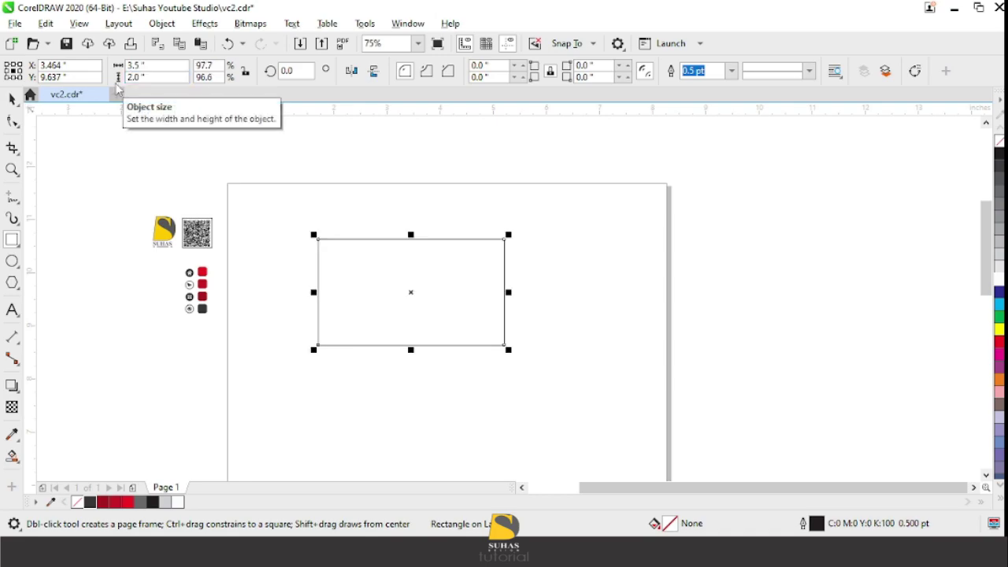
{"action": "left_click", "coordinate": [12, 99]}
{"action": "left_click", "coordinate": [45, 246]}
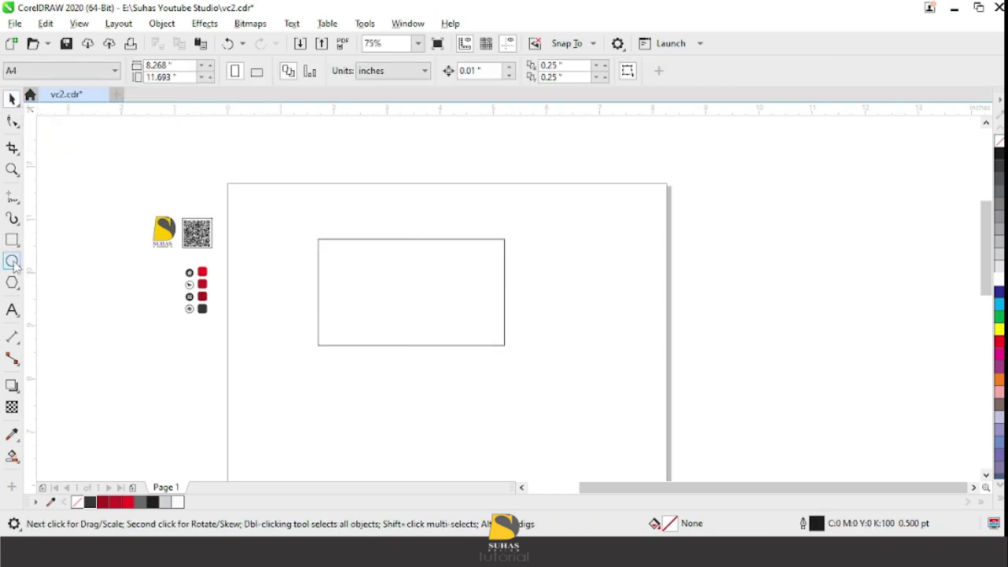
Draw a circle about 3.58 inches in diameter and move it over the rectangle's upper-right corner
{"action": "left_click", "coordinate": [12, 261]}
{"action": "left_click_drag", "start_coordinate": [417, 222], "coordinate": [591, 414]}
{"action": "left_click", "coordinate": [12, 98]}
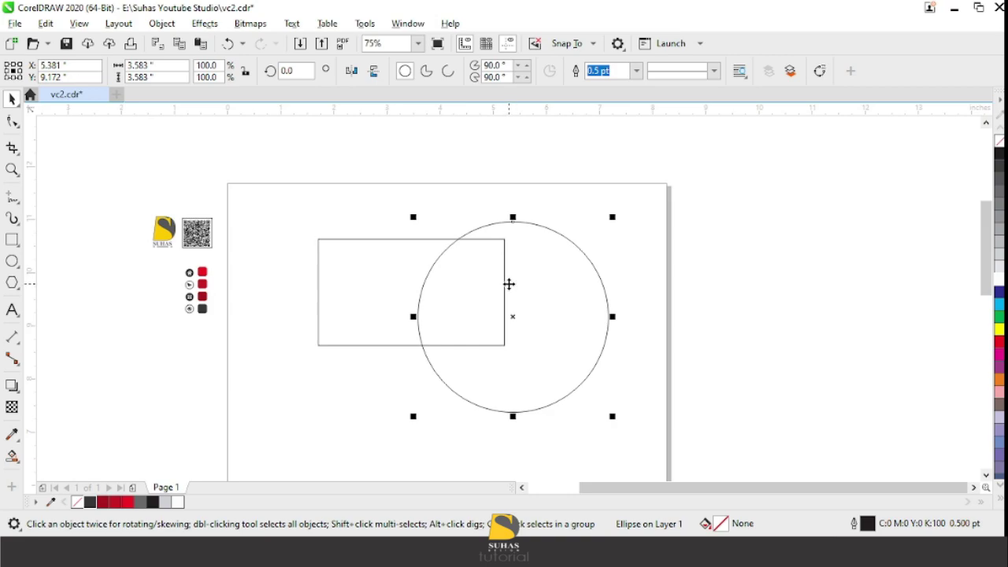
{"action": "left_click_drag", "start_coordinate": [512, 314], "coordinate": [501, 230]}
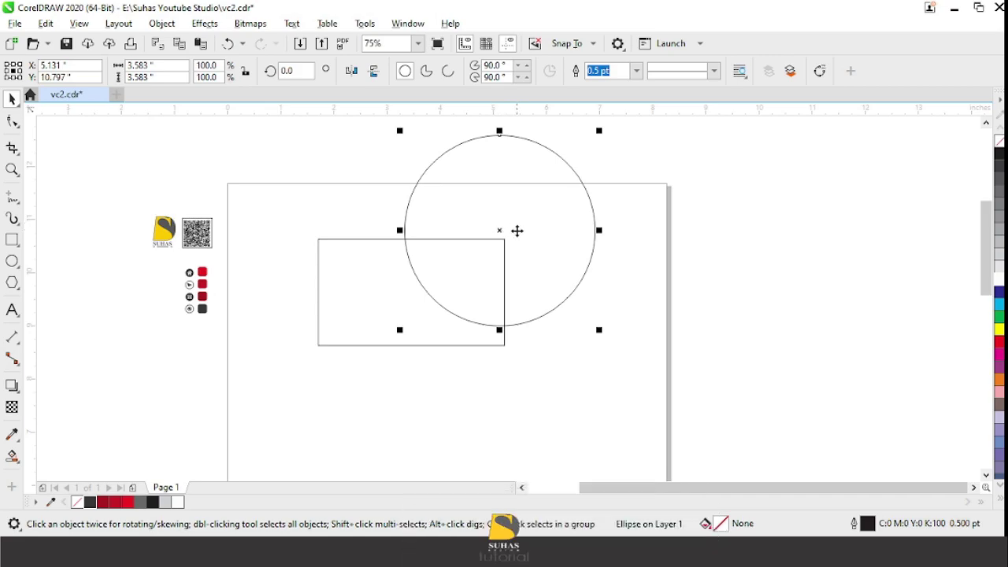
Place a copy of the circle over the rectangle's lower-right corner and shift the upper circle slightly down and left
{"action": "left_click_drag", "start_coordinate": [499, 231], "coordinate": [518, 316]}
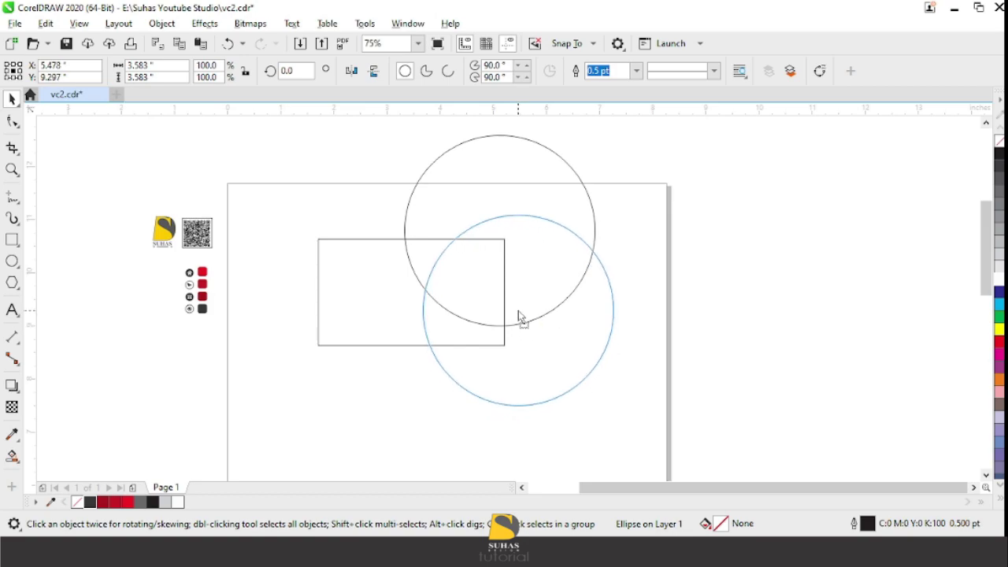
{"action": "left_click_drag", "start_coordinate": [518, 317], "coordinate": [496, 240]}
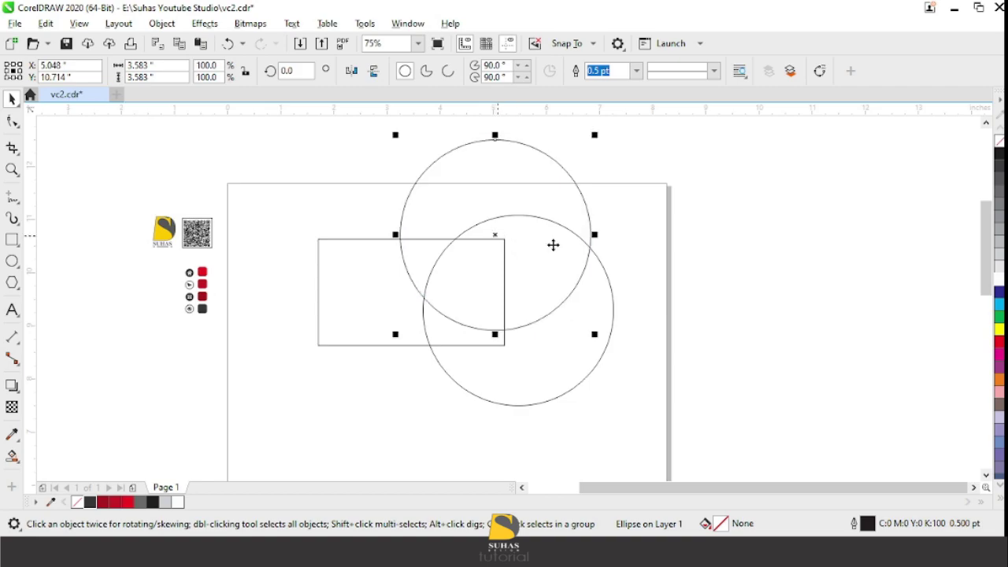
{"action": "left_click", "coordinate": [670, 252]}
Try outline widths of 3 pt and 4 pt on both circles
{"action": "left_click", "coordinate": [587, 210]}
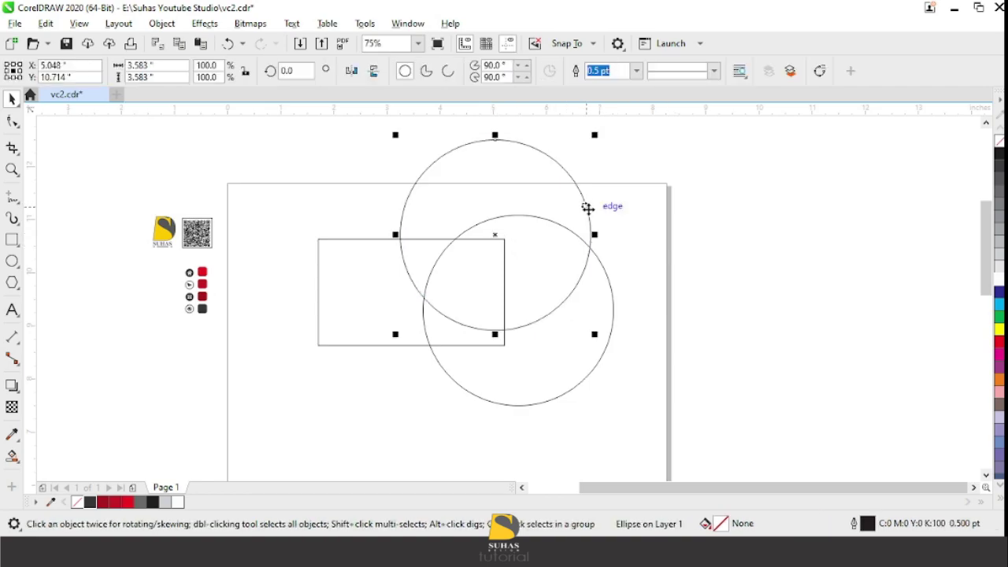
{"action": "left_click", "coordinate": [612, 296], "text": "shift"}
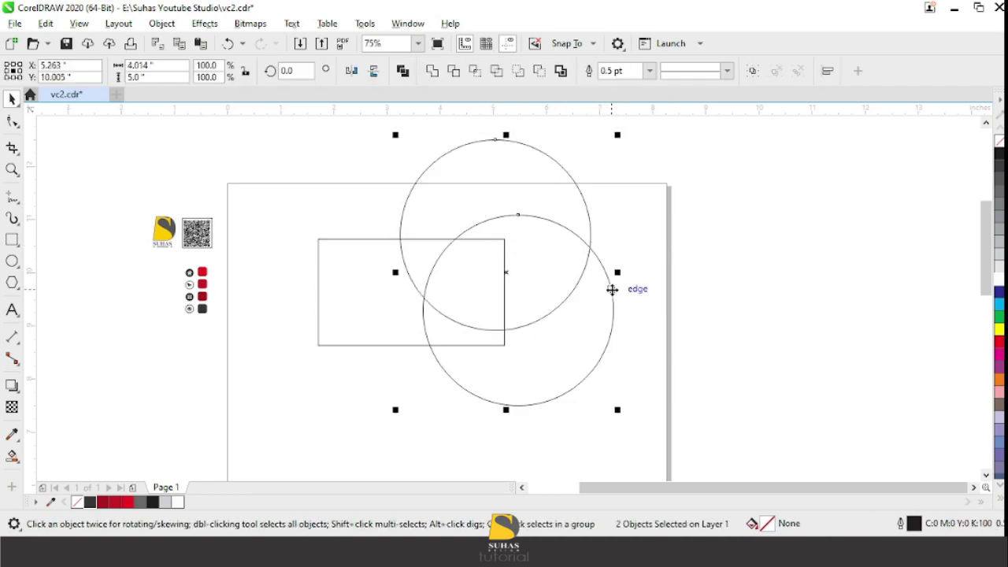
{"action": "left_click", "coordinate": [650, 71]}
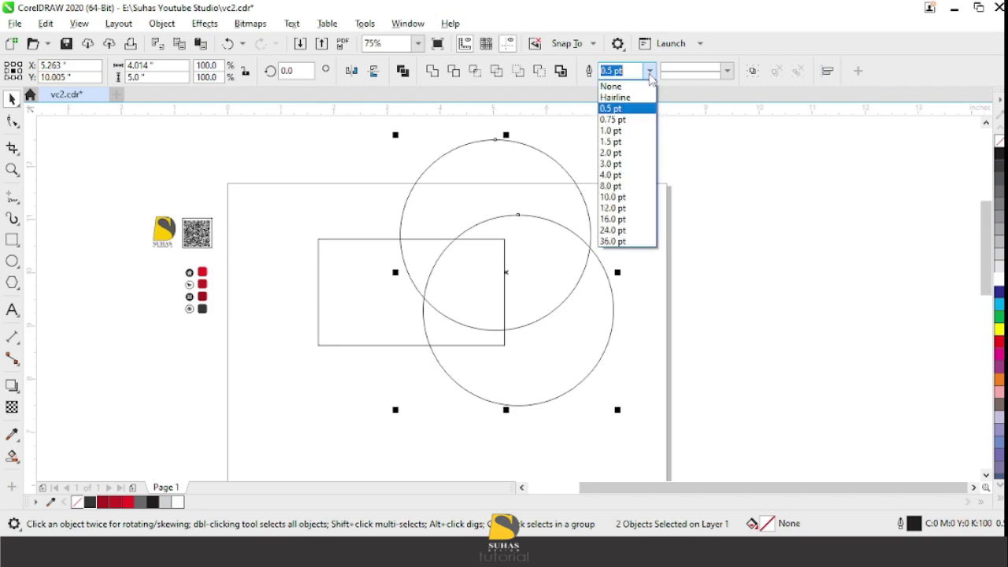
{"action": "left_click", "coordinate": [637, 167]}
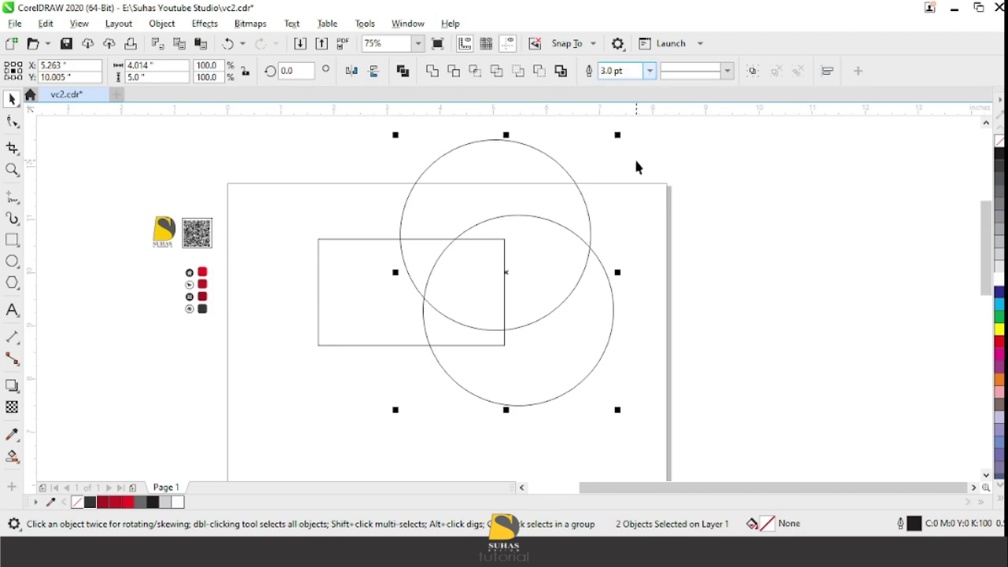
{"action": "left_click", "coordinate": [649, 71]}
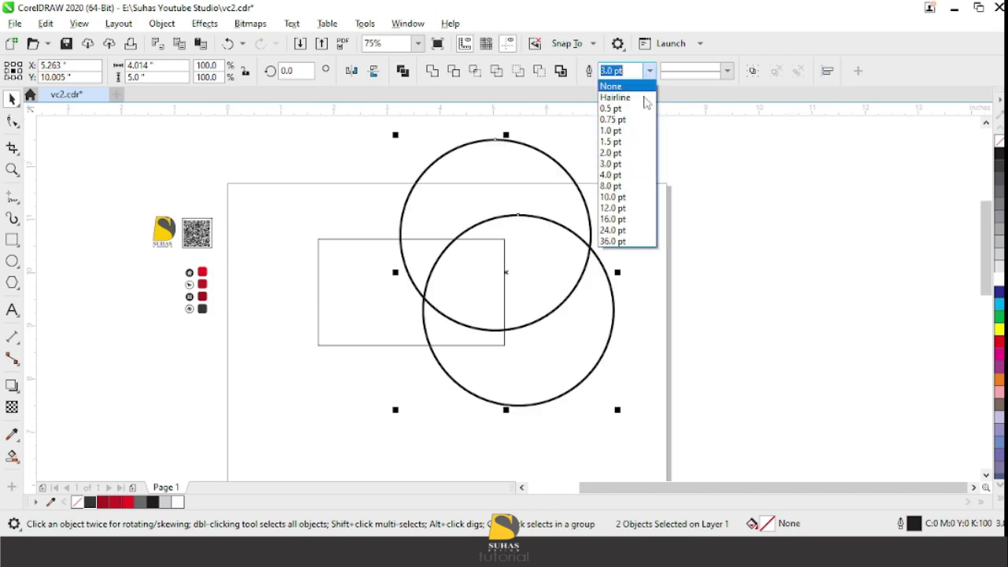
{"action": "left_click", "coordinate": [612, 174]}
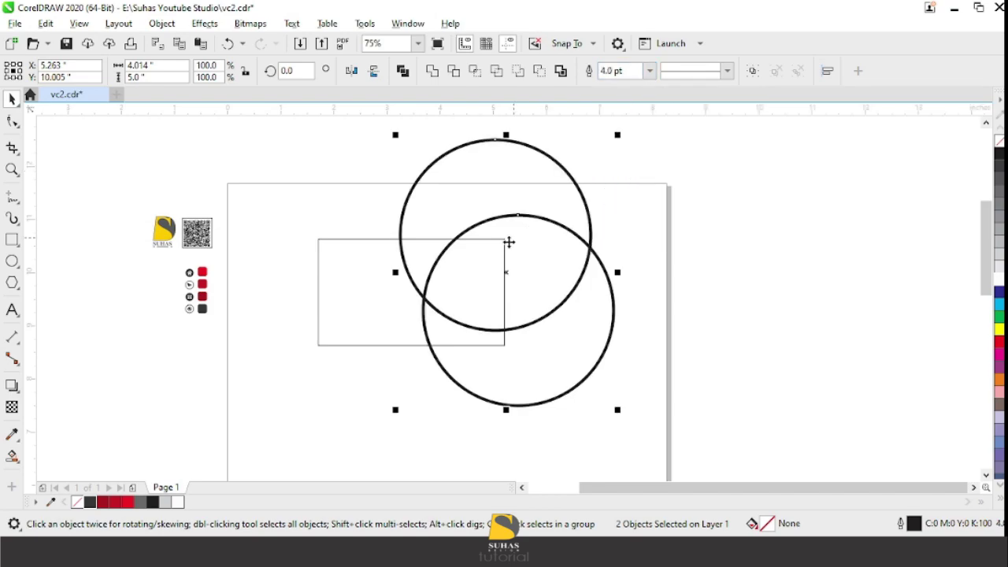
{"action": "scroll", "coordinate": [435, 281], "scroll_direction": "up", "scroll_amount": 2}
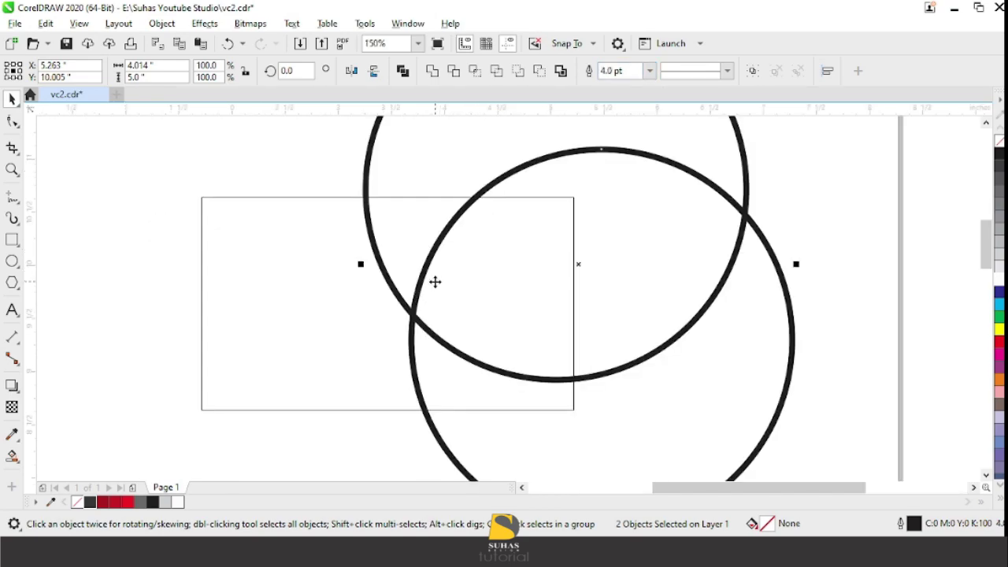
{"action": "scroll", "coordinate": [435, 281], "scroll_direction": "down", "scroll_amount": 2}
{"action": "left_click", "coordinate": [701, 252]}
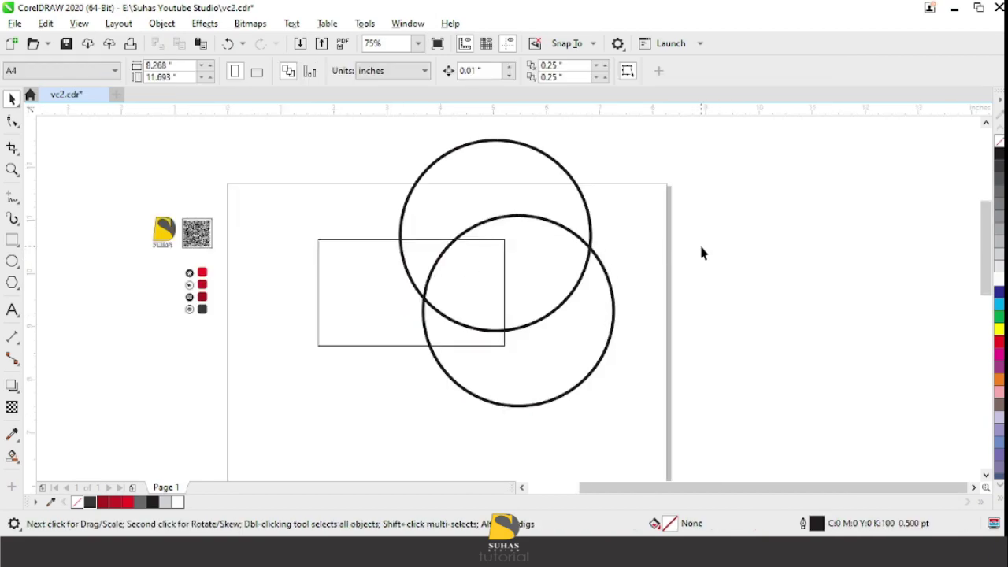
Set the outline width of both circles to 5 pt
{"action": "left_click", "coordinate": [589, 213]}
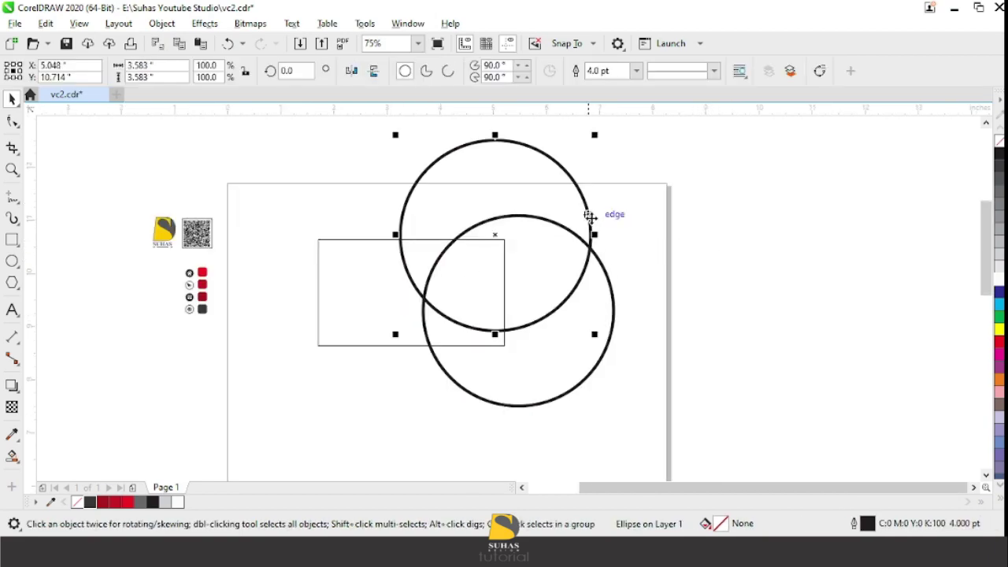
{"action": "left_click", "coordinate": [611, 294], "text": "shift"}
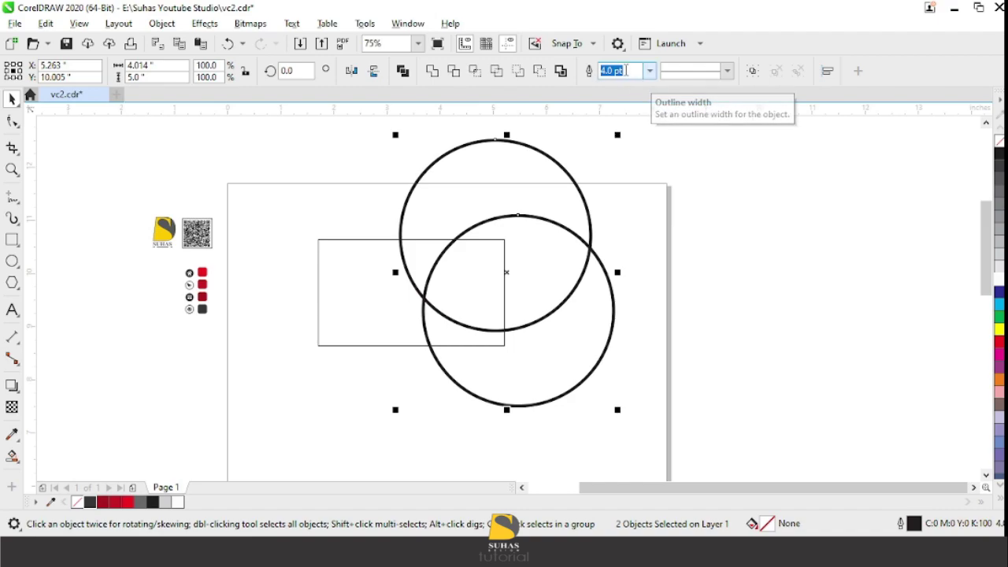
{"action": "type", "text": "5"}
{"action": "key", "text": "Return"}
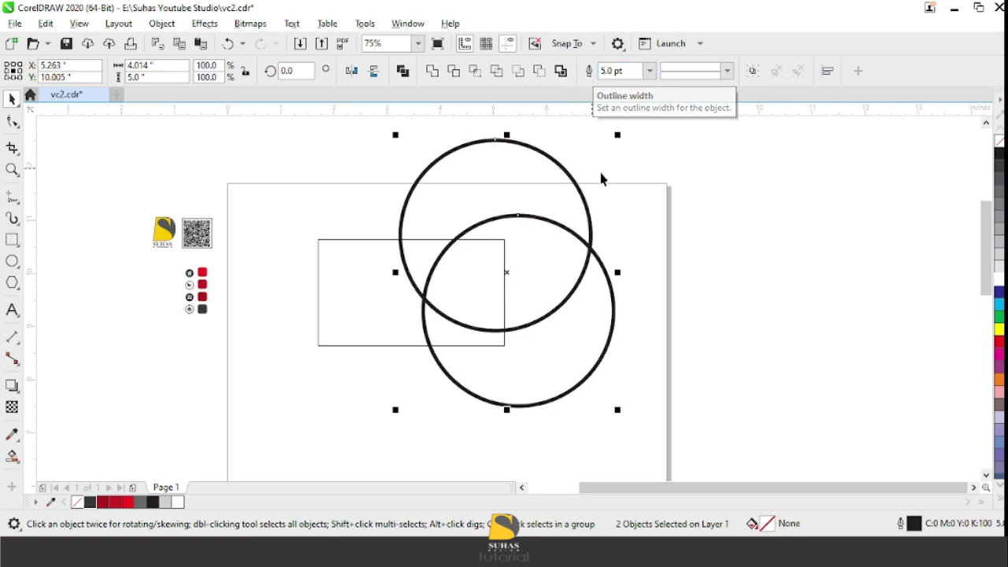
{"action": "left_click", "coordinate": [653, 213]}
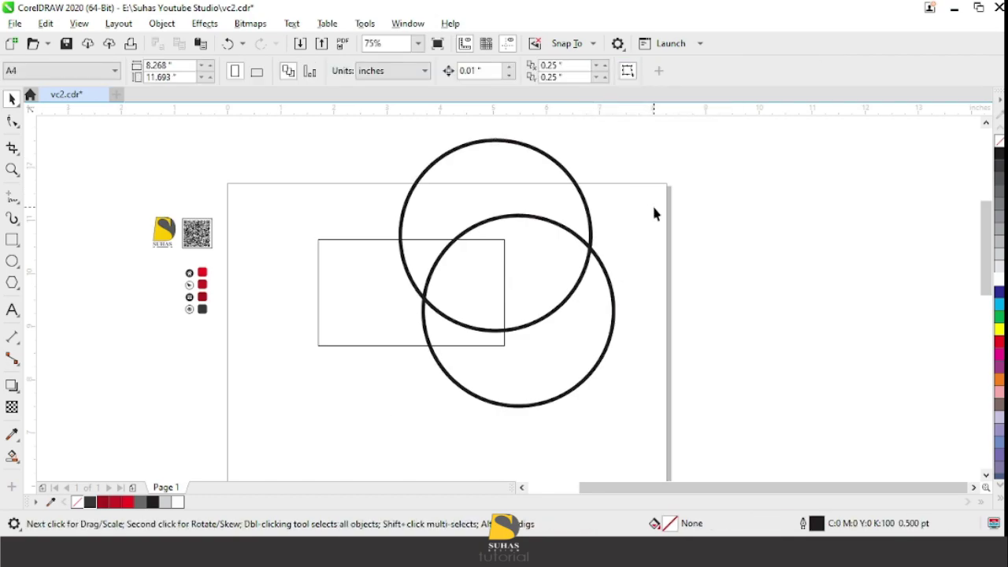
Smart-fill the three areas where the circles overlap the rectangle with gray and a hairline outline
{"action": "left_click", "coordinate": [12, 455]}
{"action": "left_click", "coordinate": [442, 335]}
{"action": "left_click", "coordinate": [489, 272]}
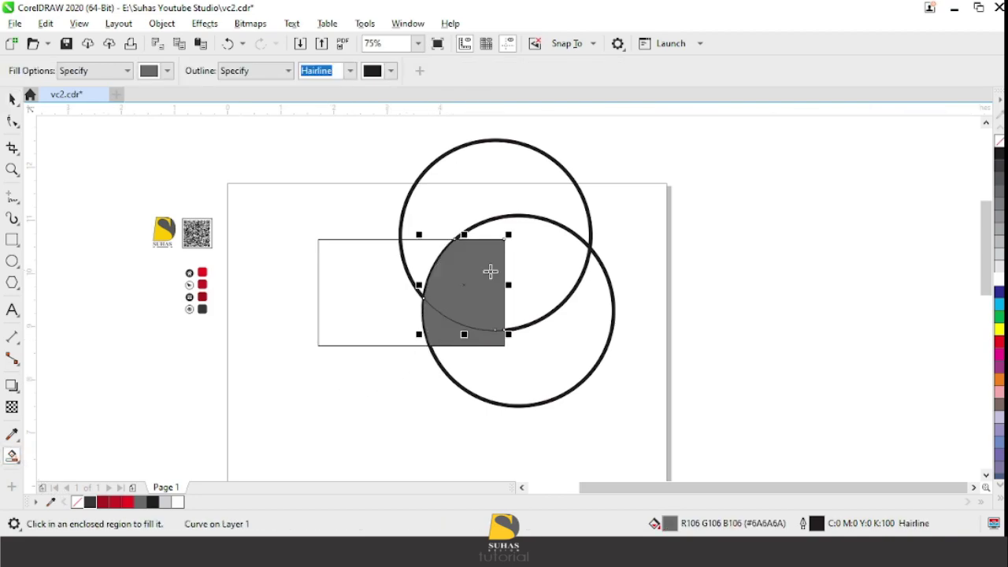
{"action": "left_click", "coordinate": [418, 257]}
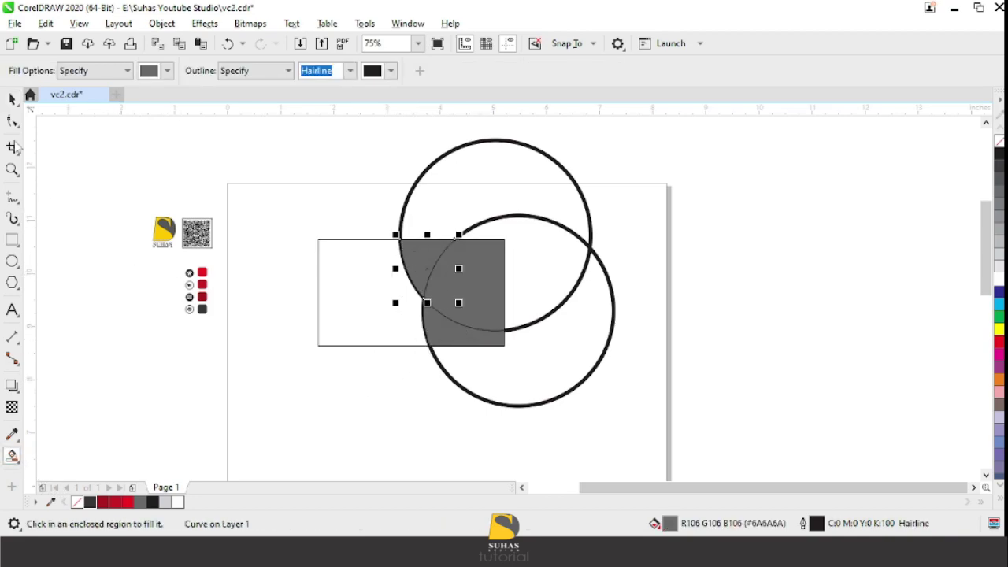
{"action": "left_click", "coordinate": [11, 97]}
{"action": "left_click", "coordinate": [237, 160]}
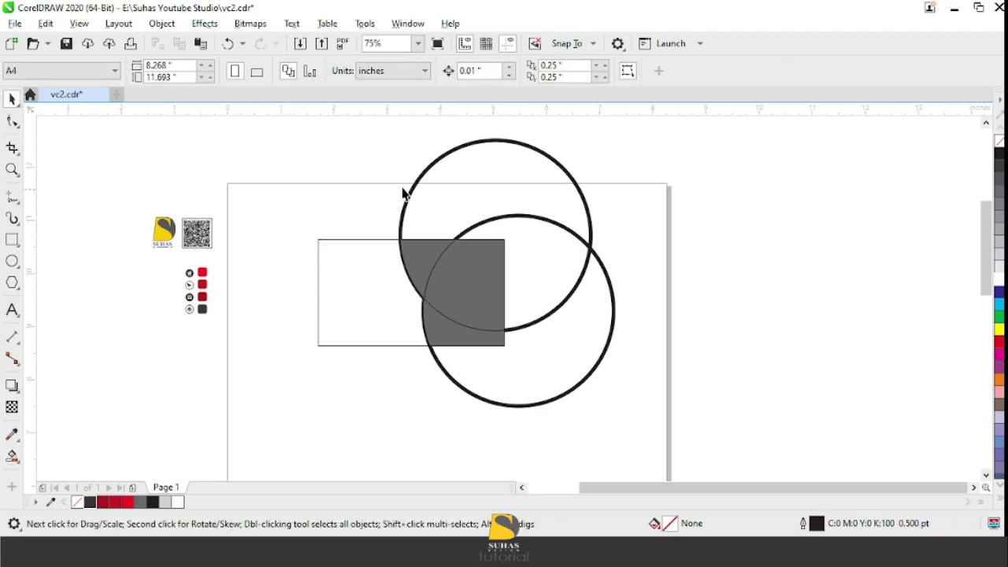
Convert the outlines of both circles to objects
{"action": "left_click", "coordinate": [469, 144]}
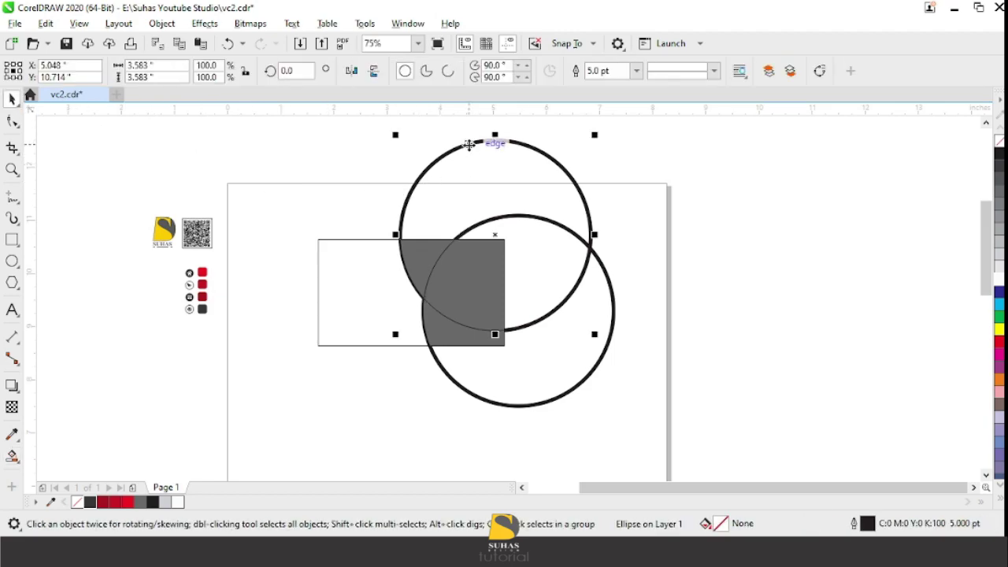
{"action": "left_click", "coordinate": [602, 356], "text": "shift"}
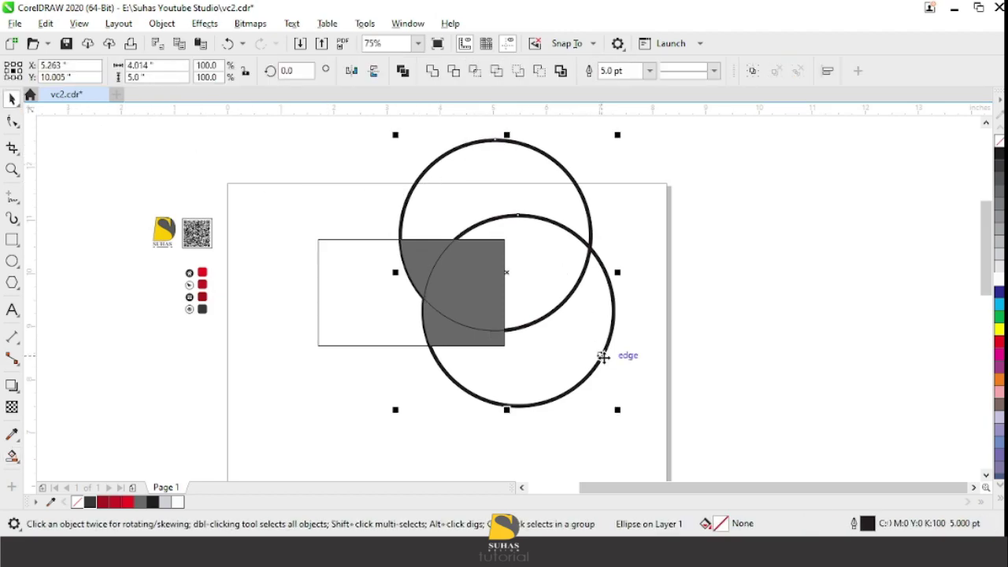
{"action": "left_click", "coordinate": [170, 29]}
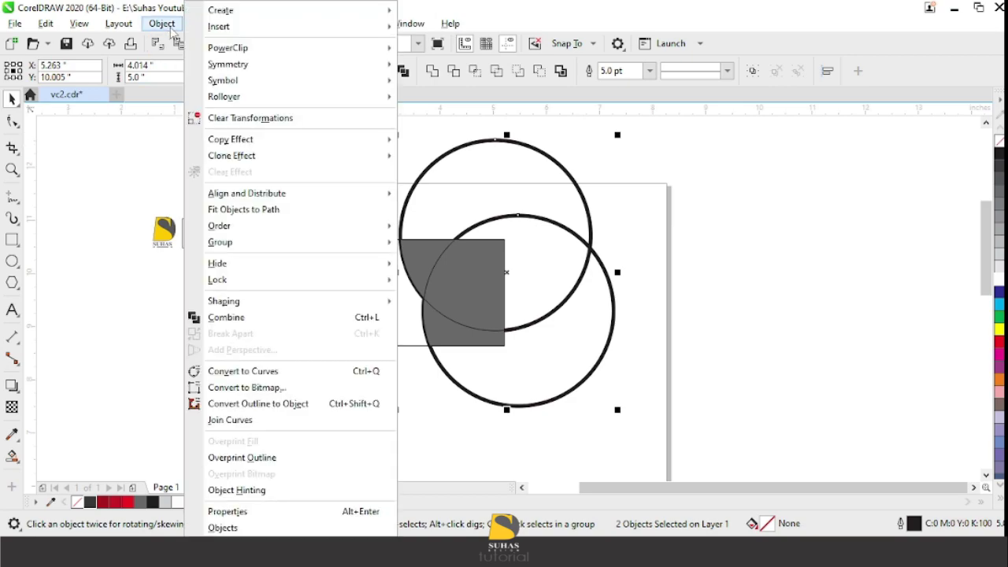
{"action": "left_click", "coordinate": [314, 406]}
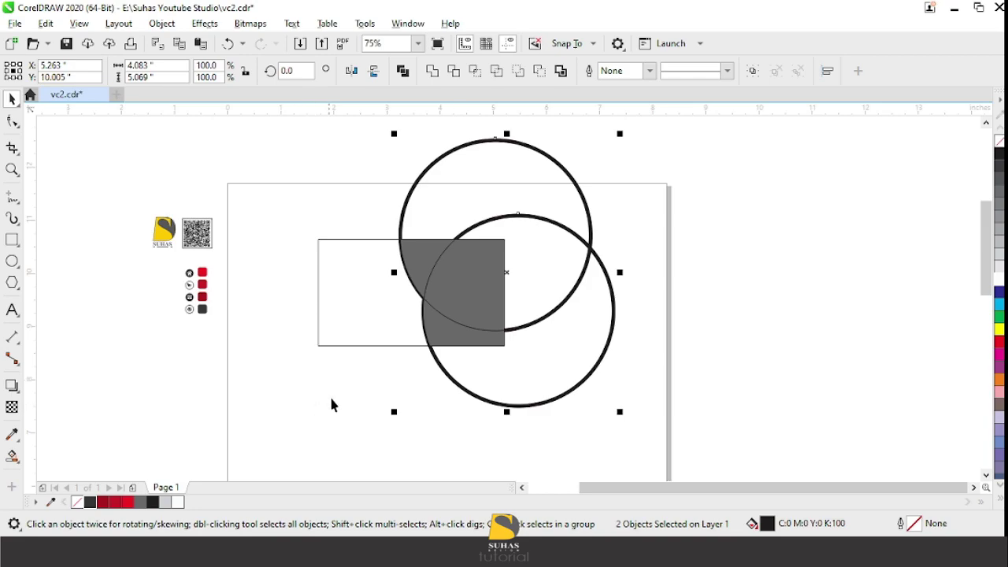
{"action": "left_click", "coordinate": [704, 319]}
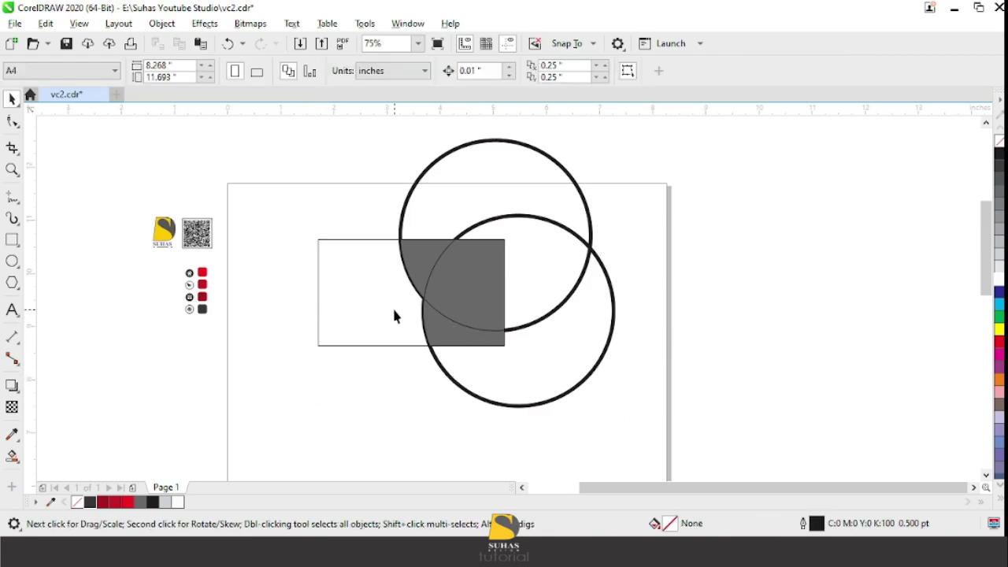
Mirror a copy of the card rectangle directly above it and widen the copy rightward to about 7.14 inches
{"action": "left_click", "coordinate": [395, 317]}
{"action": "left_click_drag", "start_coordinate": [410, 352], "coordinate": [443, 212]}
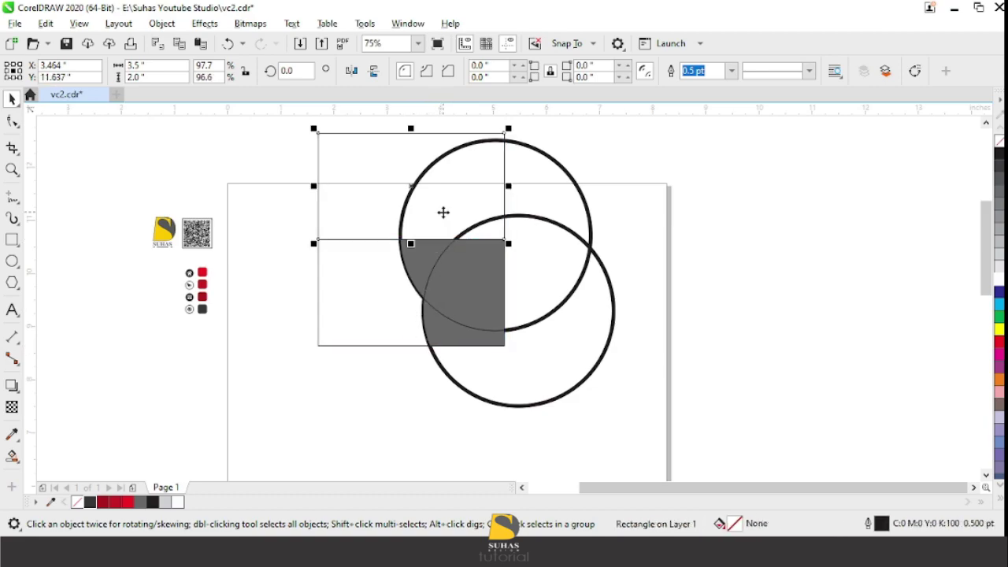
{"action": "left_click_drag", "start_coordinate": [506, 186], "coordinate": [698, 203]}
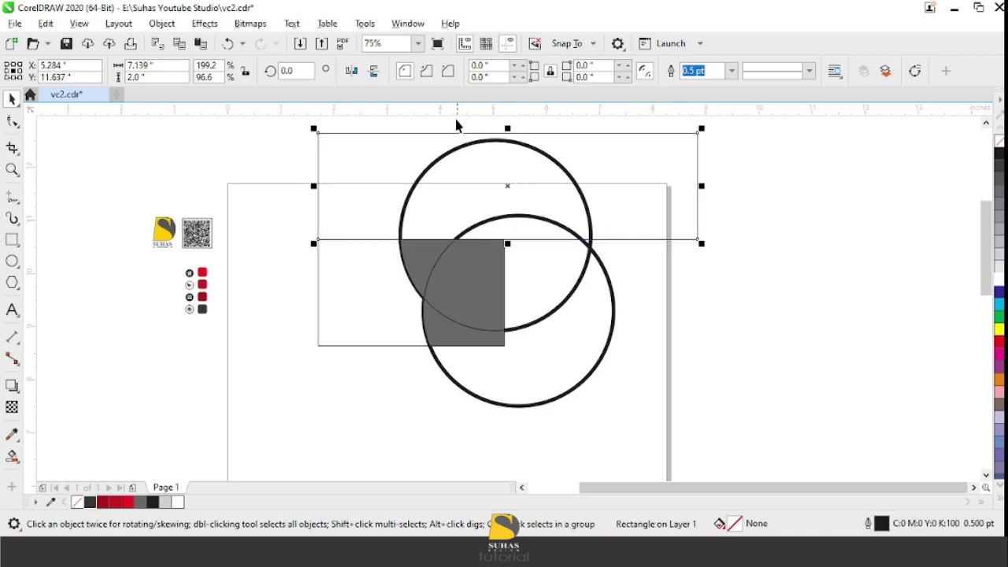
{"action": "left_click", "coordinate": [826, 174]}
Trim the part of the upper ring above the card using the wide rectangle
{"action": "left_click", "coordinate": [666, 135]}
{"action": "left_click", "coordinate": [568, 300], "text": "shift"}
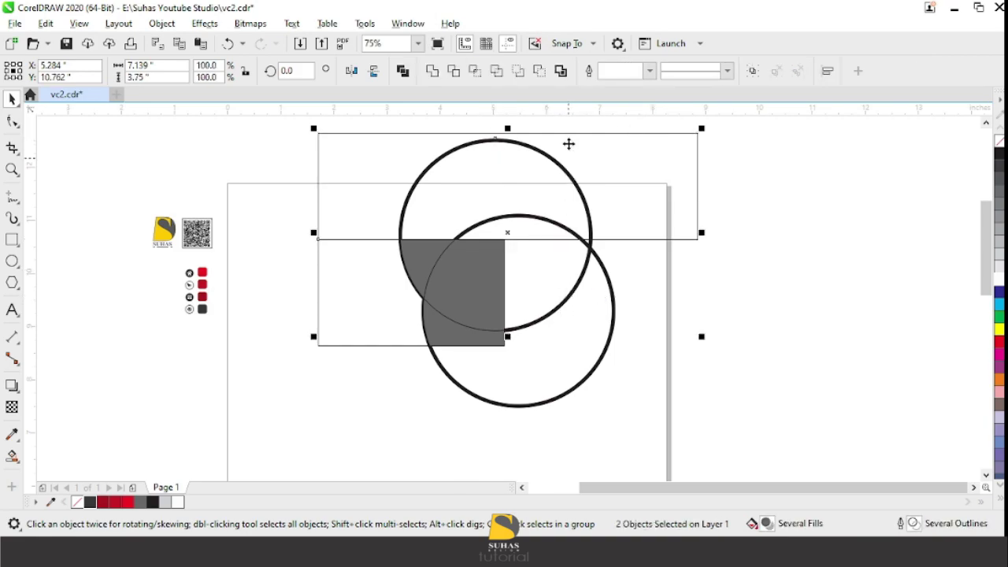
{"action": "left_click", "coordinate": [455, 71]}
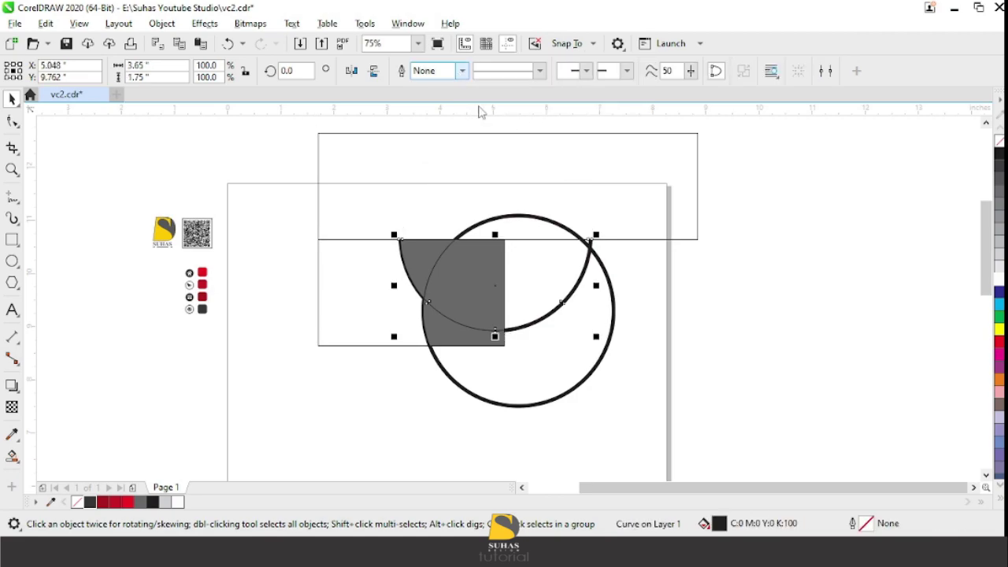
Trim the lower ring above the card with the wide rectangle and delete that rectangle
{"action": "left_click", "coordinate": [649, 212]}
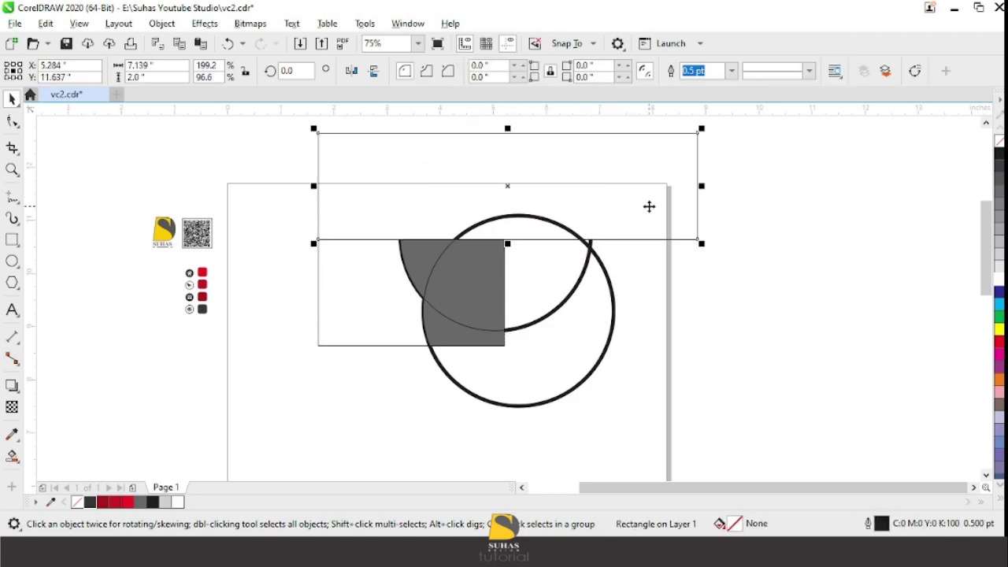
{"action": "left_click", "coordinate": [614, 313], "text": "shift"}
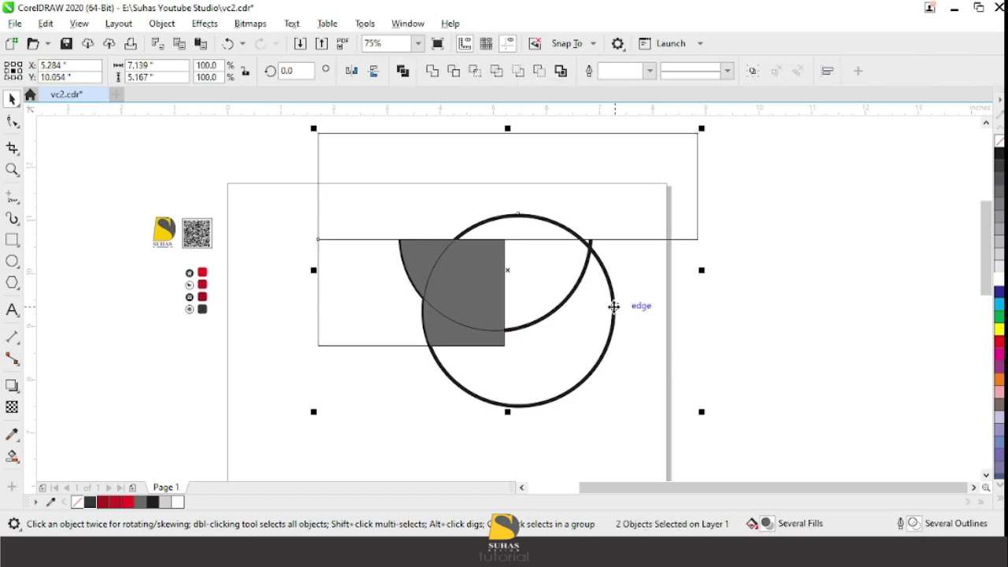
{"action": "left_click", "coordinate": [455, 73]}
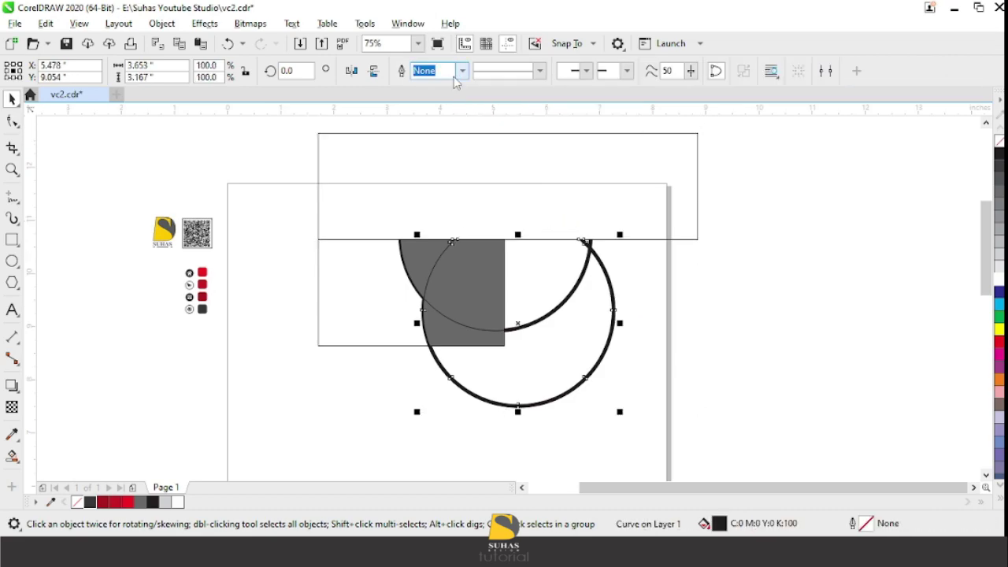
{"action": "left_click", "coordinate": [503, 165]}
{"action": "key", "text": "Delete"}
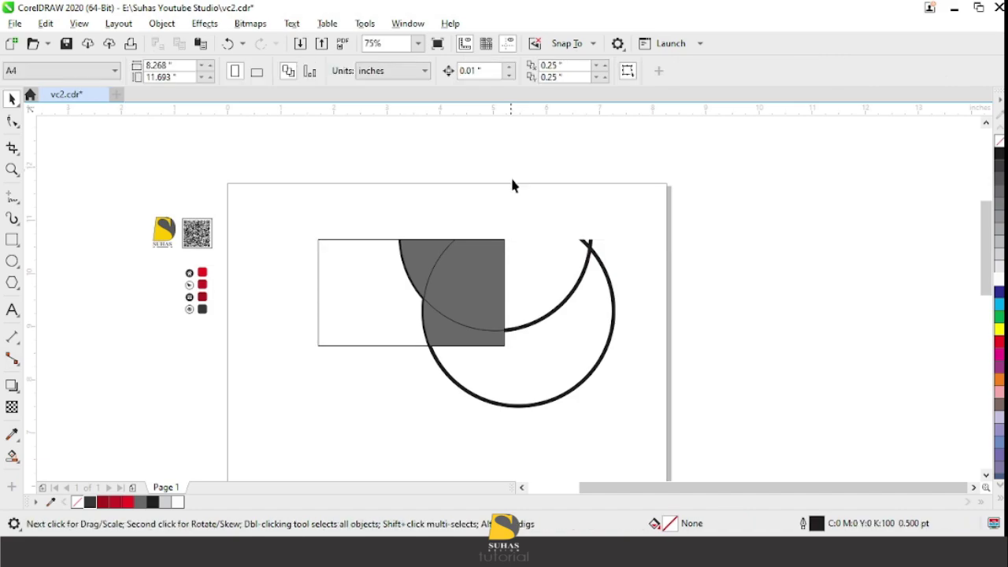
Mirror a copy of the card rectangle against its right edge and stretch it to about 3.42 by 5.25 inches
{"action": "left_click", "coordinate": [416, 266]}
{"action": "left_click_drag", "start_coordinate": [312, 292], "coordinate": [689, 307]}
{"action": "left_click_drag", "start_coordinate": [596, 236], "coordinate": [592, 438]}
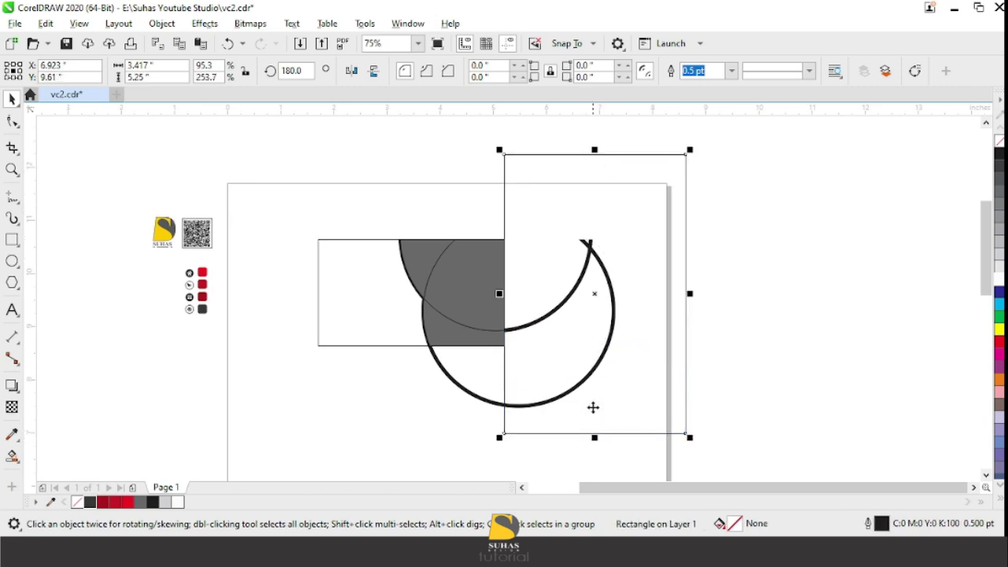
Trim the parts of both rings beyond the card's right edge with the tall rectangle and delete that rectangle
{"action": "left_click", "coordinate": [483, 404], "text": "shift"}
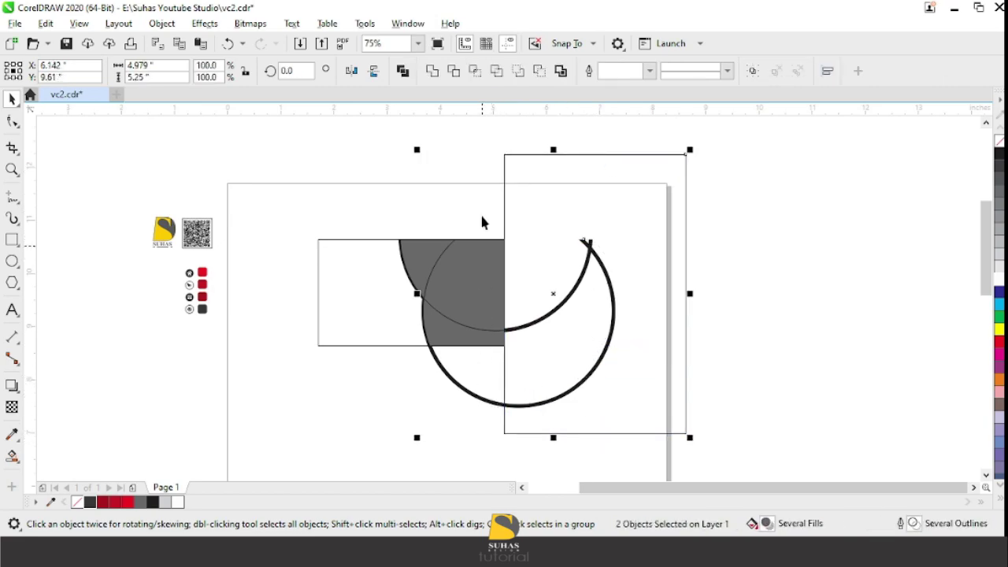
{"action": "left_click", "coordinate": [454, 72]}
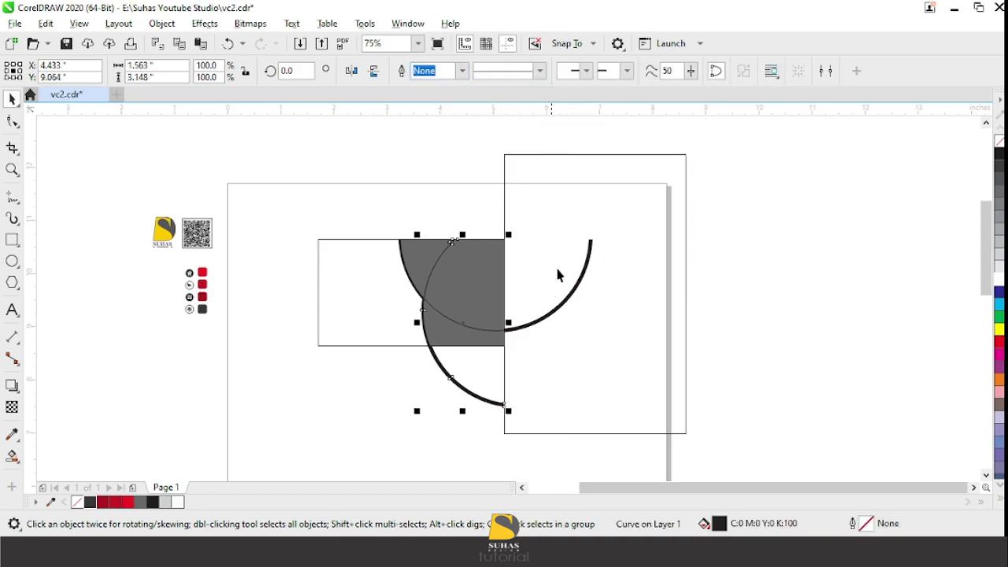
{"action": "left_click", "coordinate": [586, 348]}
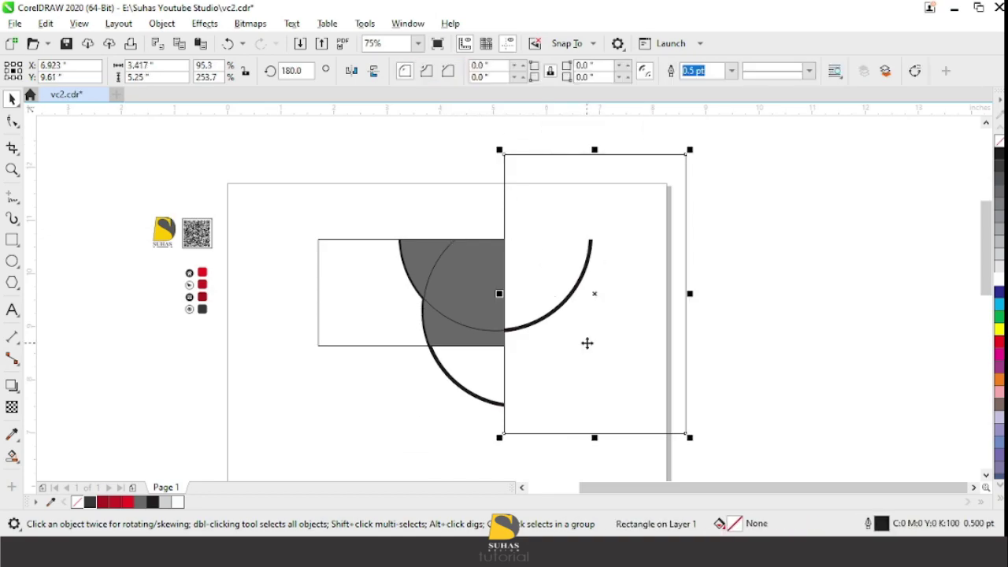
{"action": "left_click", "coordinate": [551, 320], "text": "shift"}
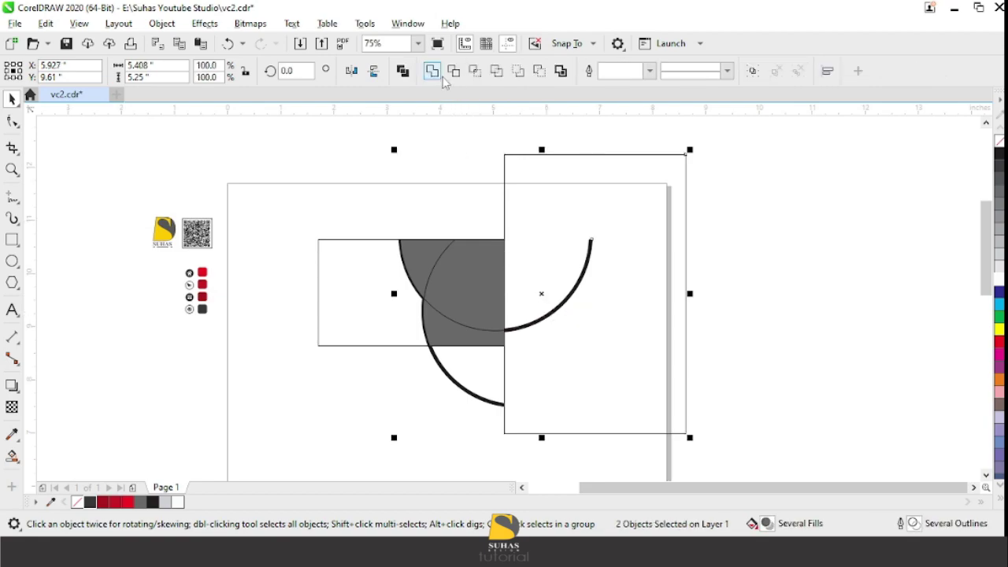
{"action": "left_click", "coordinate": [455, 71]}
{"action": "left_click", "coordinate": [586, 236]}
{"action": "key", "text": "Delete"}
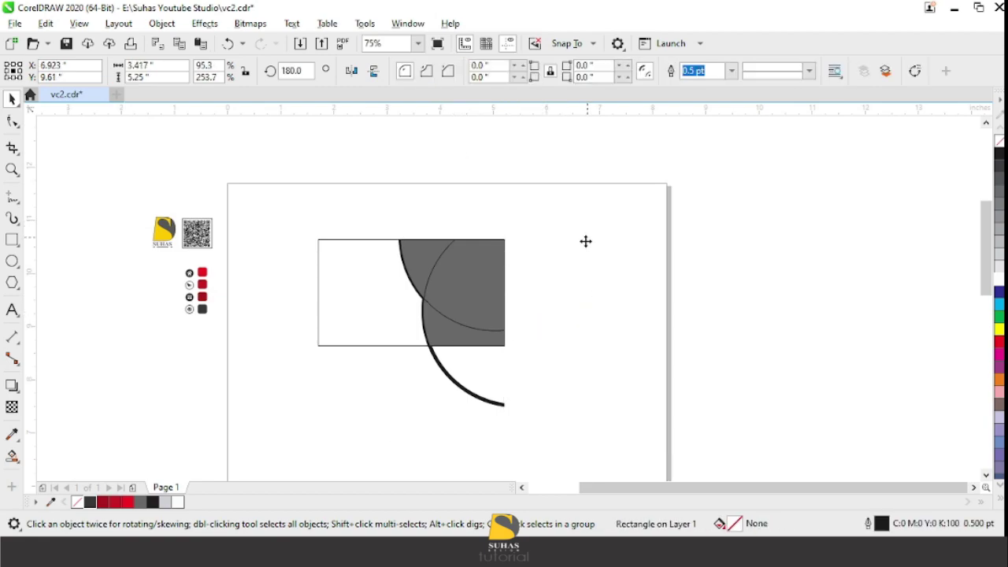
Mirror a copy of the card rectangle directly below it and widen the copy rightward to about 5.13 inches
{"action": "left_click", "coordinate": [394, 277]}
{"action": "left_click_drag", "start_coordinate": [410, 234], "coordinate": [407, 374]}
{"action": "left_click_drag", "start_coordinate": [508, 399], "coordinate": [590, 400]}
Trim the ring part below the card with the widened rectangle and delete that rectangle
{"action": "left_click", "coordinate": [490, 397], "text": "shift"}
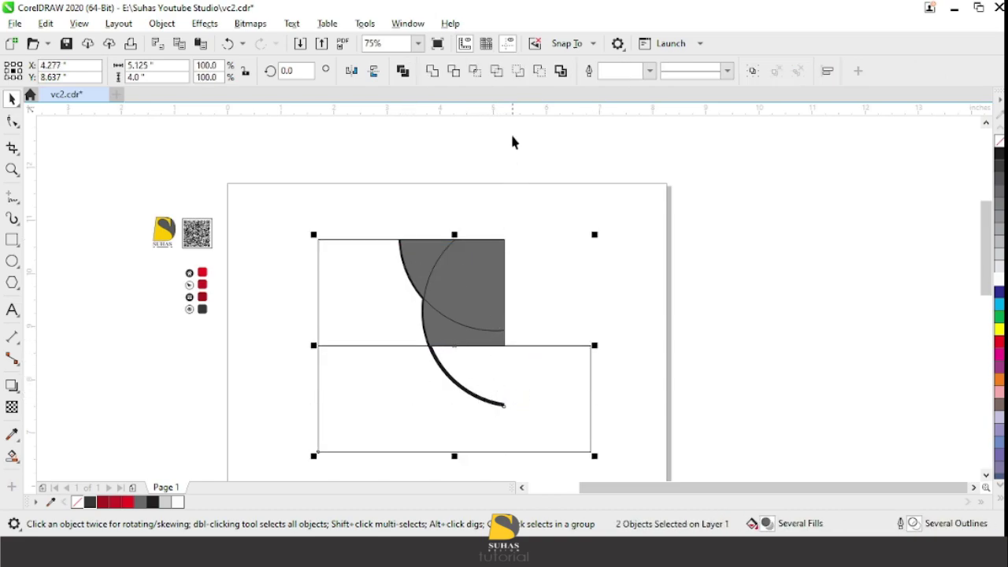
{"action": "left_click", "coordinate": [454, 71]}
{"action": "left_click", "coordinate": [558, 389]}
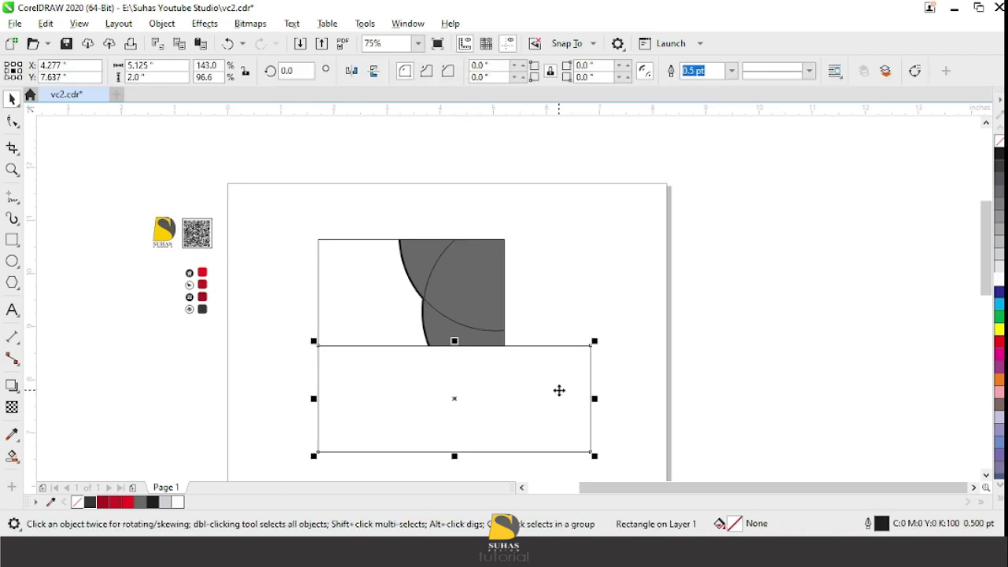
{"action": "key", "text": "Delete"}
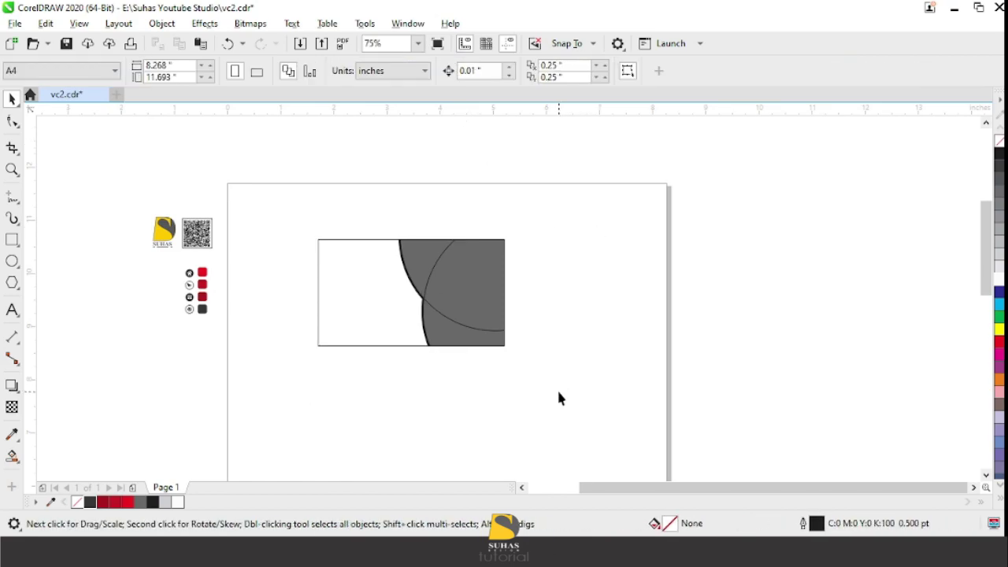
Fill the upper gray area of the card with the dark red sampled from the third color swatch
{"action": "left_click", "coordinate": [448, 341]}
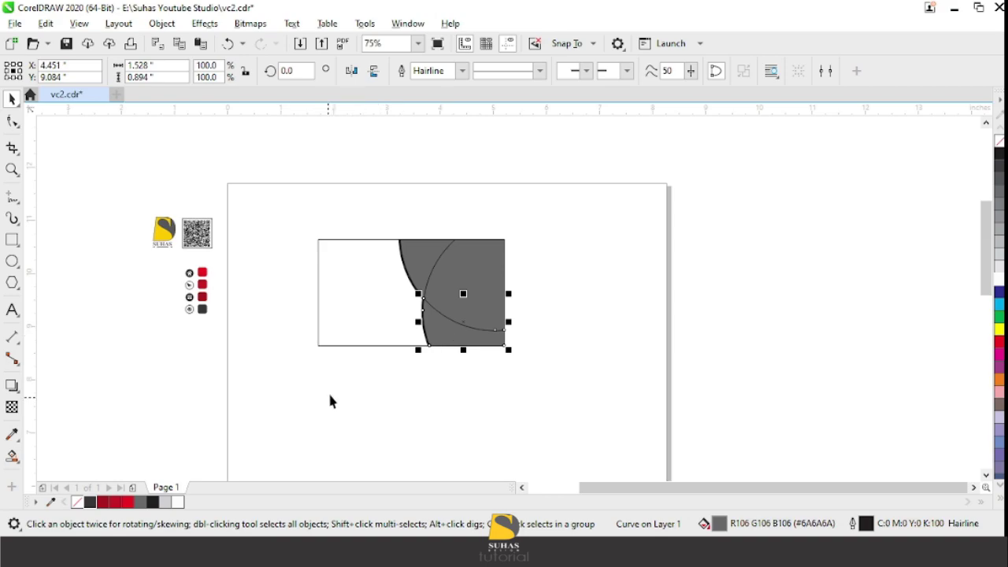
{"action": "left_click", "coordinate": [12, 434]}
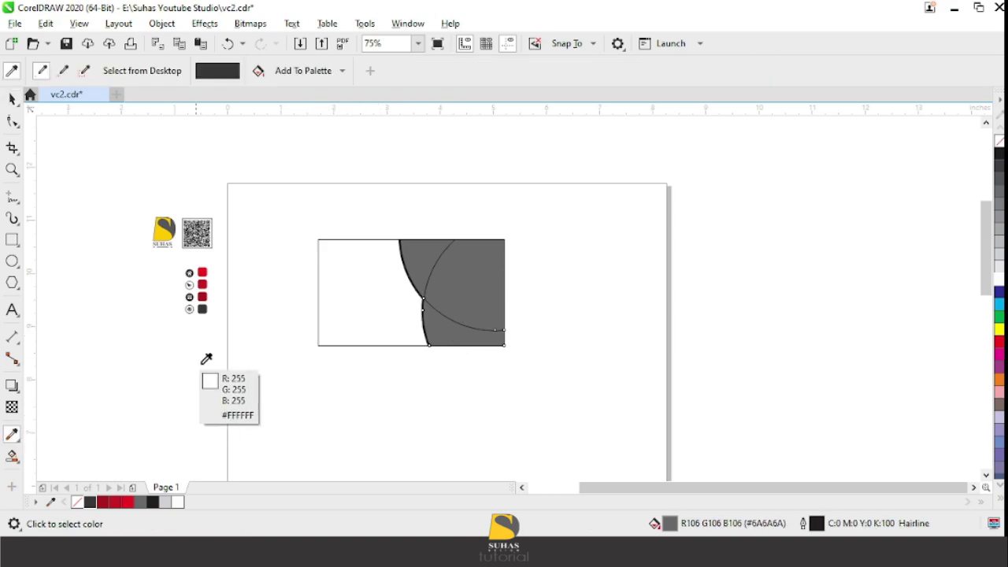
{"action": "left_click", "coordinate": [202, 296]}
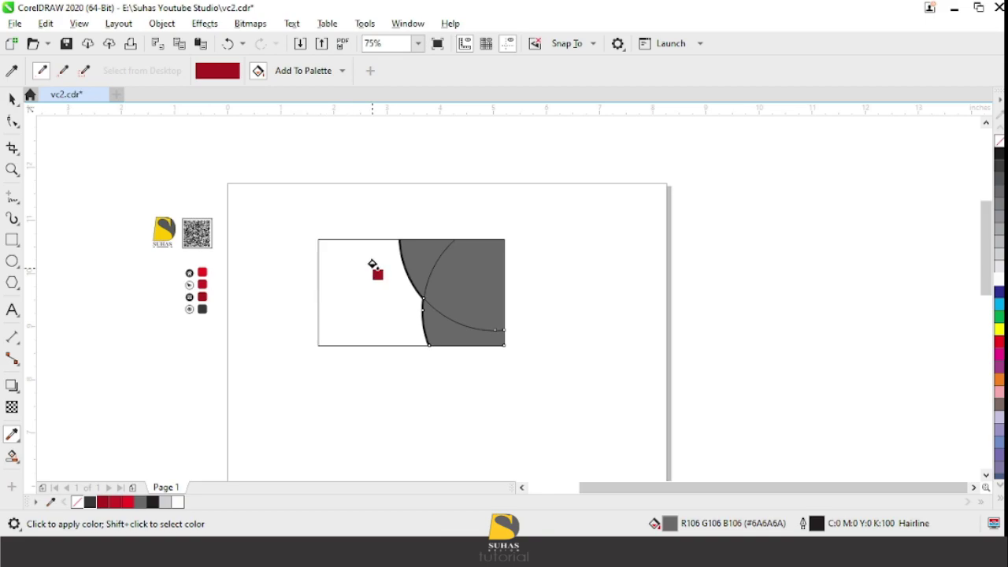
{"action": "left_click", "coordinate": [414, 249]}
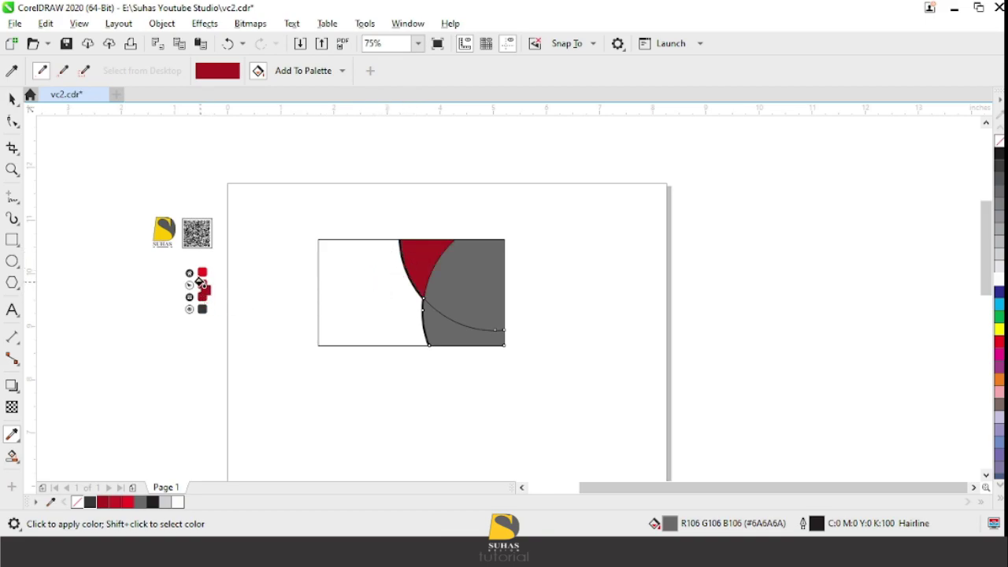
Fill the lower gray area with the second swatch's red and the large overlap area with the first swatch's bright red
{"action": "key", "text": "shift"}
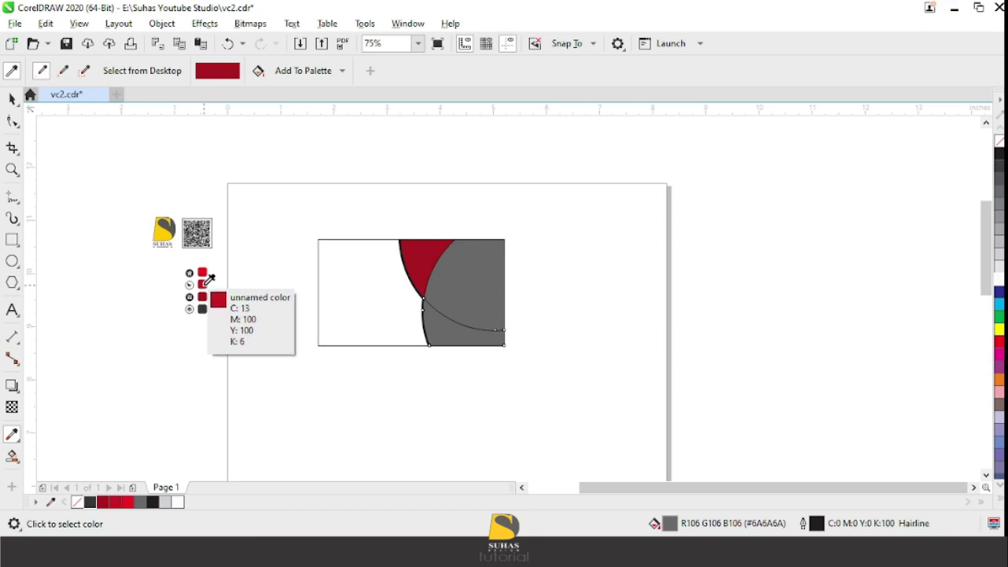
{"action": "left_click", "coordinate": [206, 281]}
{"action": "left_click", "coordinate": [433, 323]}
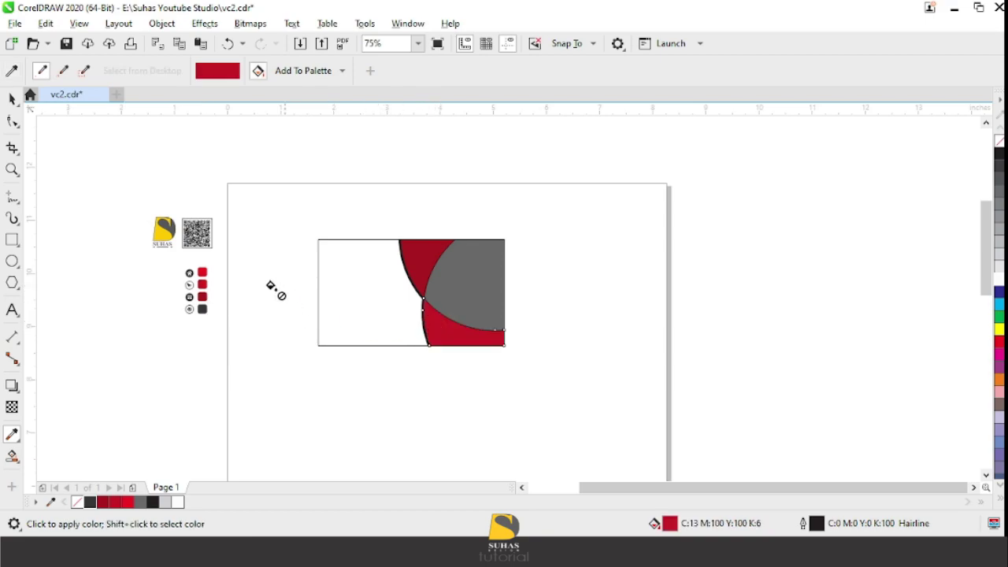
{"action": "key", "text": "shift"}
{"action": "left_click", "coordinate": [202, 273]}
{"action": "left_click", "coordinate": [461, 279]}
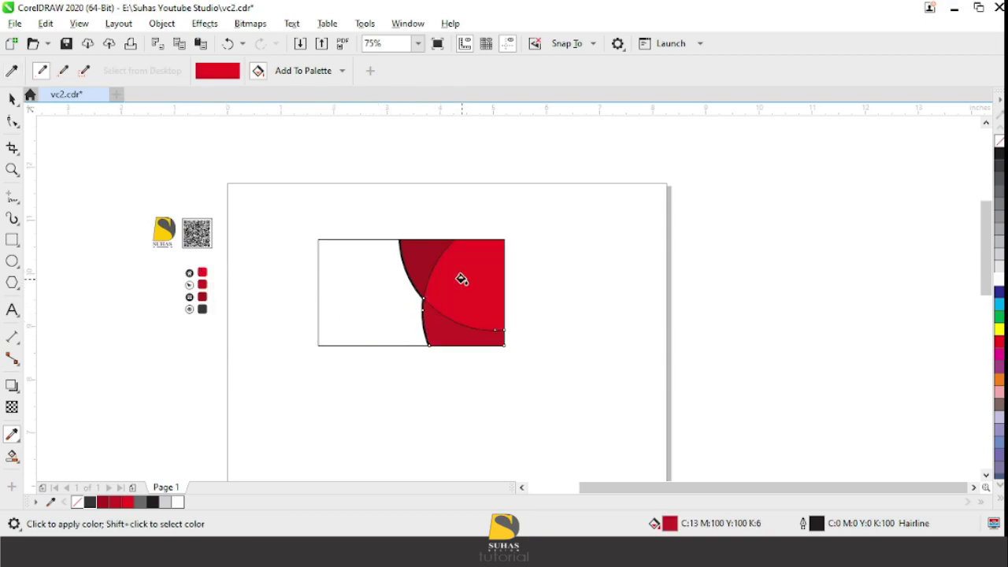
{"action": "key", "text": "space"}
Send the lower red area to the back of the layer
{"action": "left_click", "coordinate": [462, 292]}
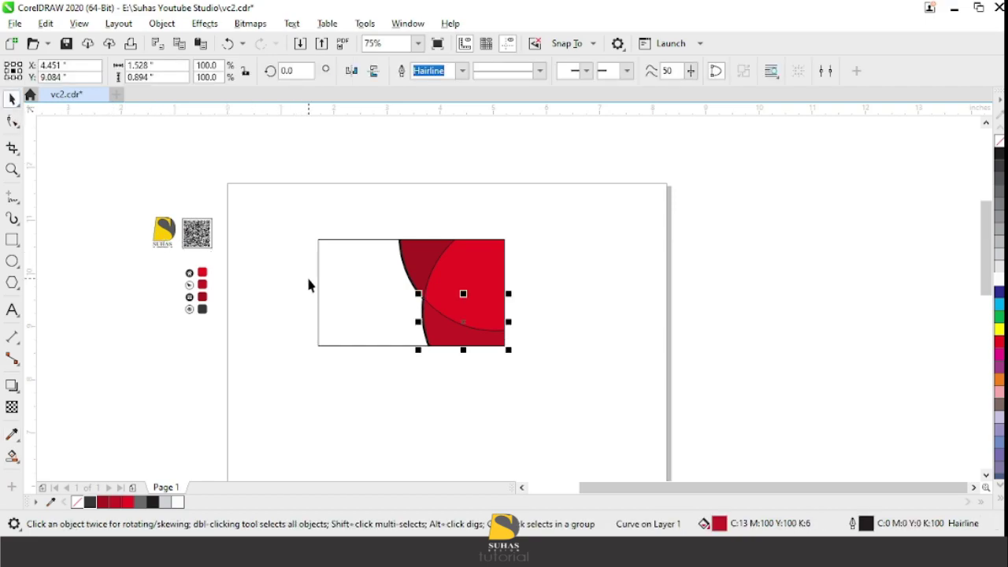
{"action": "scroll", "coordinate": [308, 280], "scroll_direction": "up", "scroll_amount": 2}
{"action": "left_click", "coordinate": [770, 283]}
{"action": "left_click", "coordinate": [571, 383]}
{"action": "right_click", "coordinate": [573, 382]}
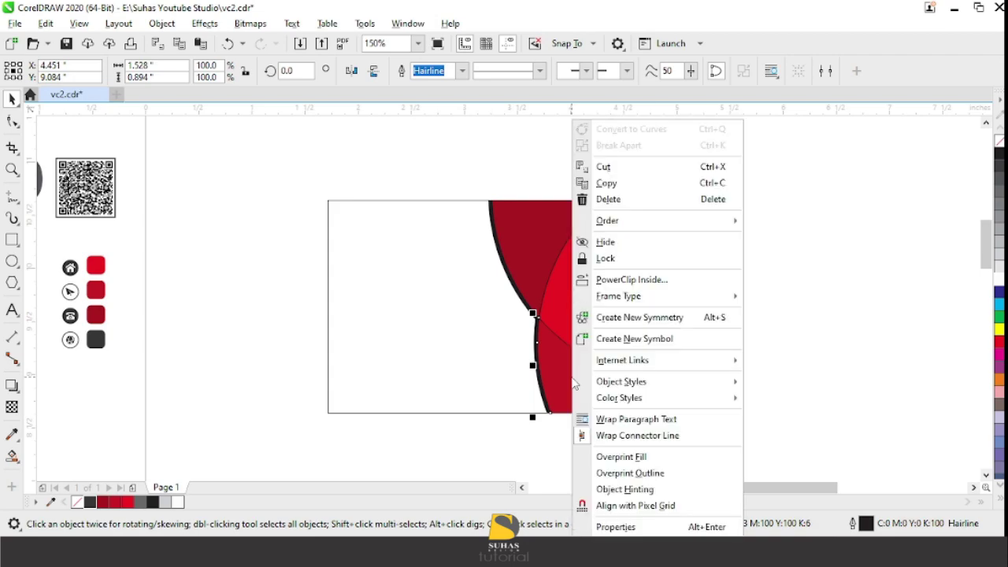
{"action": "mouse_move", "coordinate": [586, 382]}
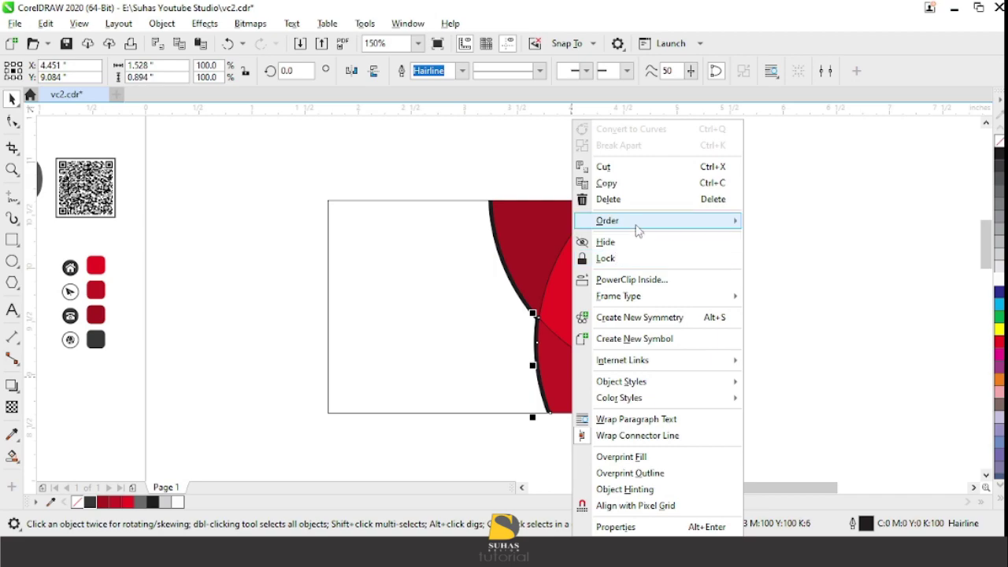
{"action": "mouse_move", "coordinate": [639, 233]}
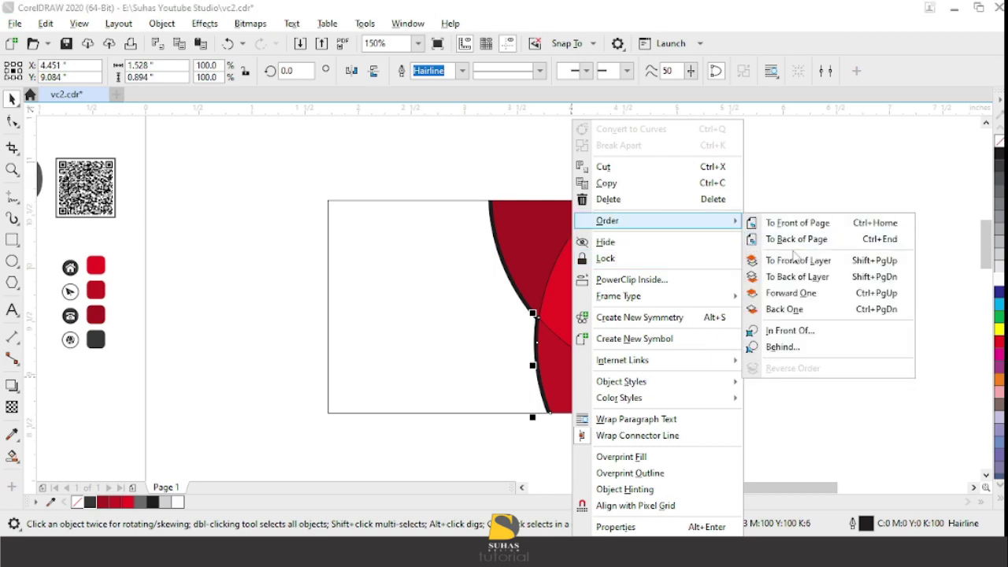
{"action": "left_click", "coordinate": [840, 278]}
{"action": "left_click", "coordinate": [796, 276]}
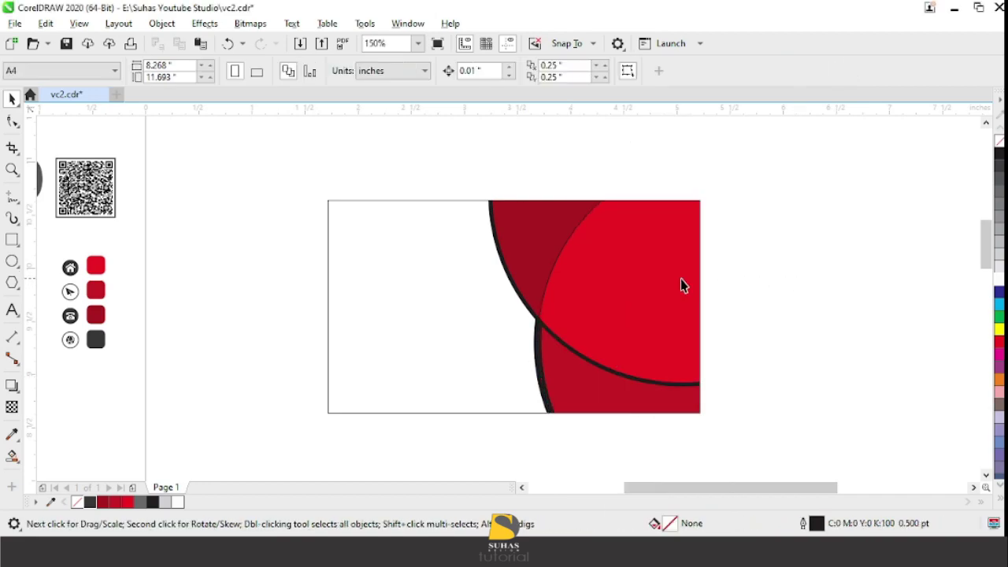
Send the large bright red area to the back of the layer
{"action": "left_click", "coordinate": [596, 277]}
{"action": "right_click", "coordinate": [600, 276]}
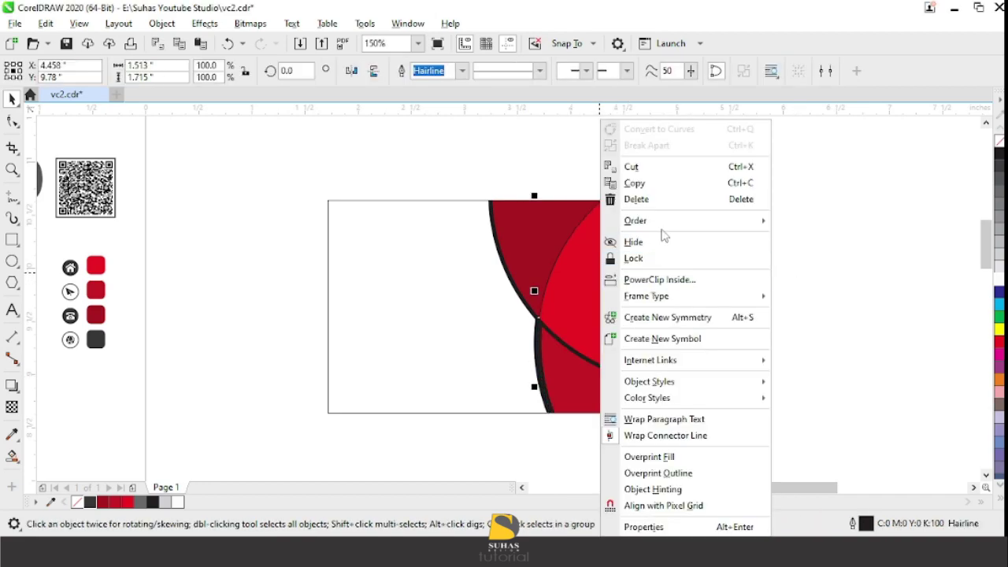
{"action": "mouse_move", "coordinate": [667, 228]}
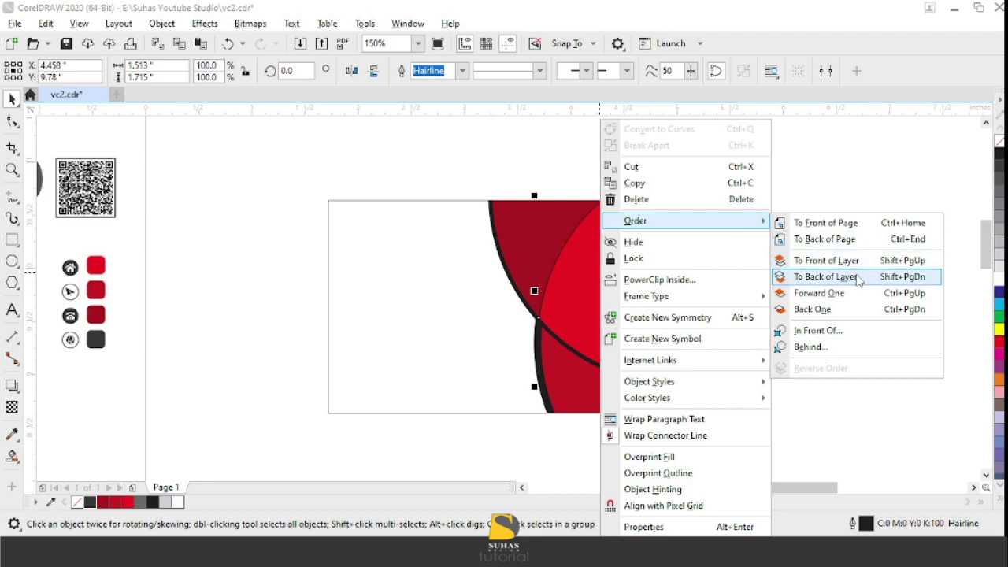
{"action": "left_click", "coordinate": [830, 277]}
{"action": "left_click", "coordinate": [754, 268]}
Send the upper dark red area to the back of the layer
{"action": "left_click", "coordinate": [528, 236]}
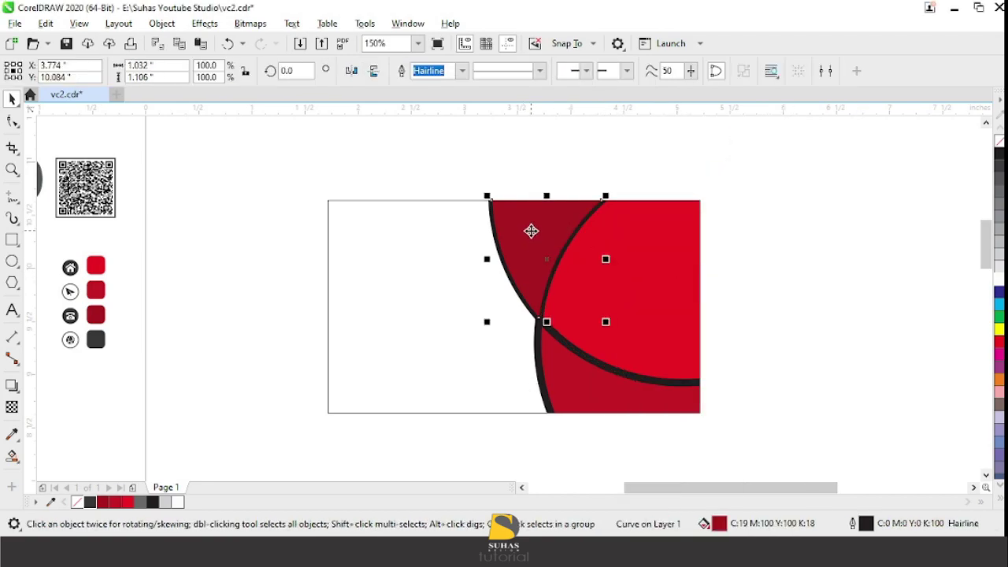
{"action": "right_click", "coordinate": [532, 233]}
{"action": "mouse_move", "coordinate": [656, 224]}
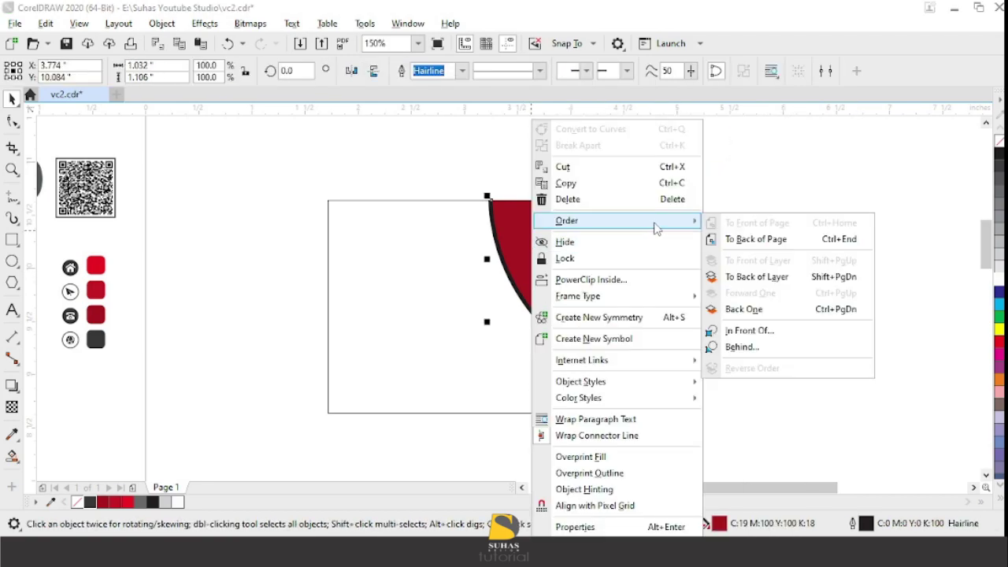
{"action": "left_click", "coordinate": [778, 277]}
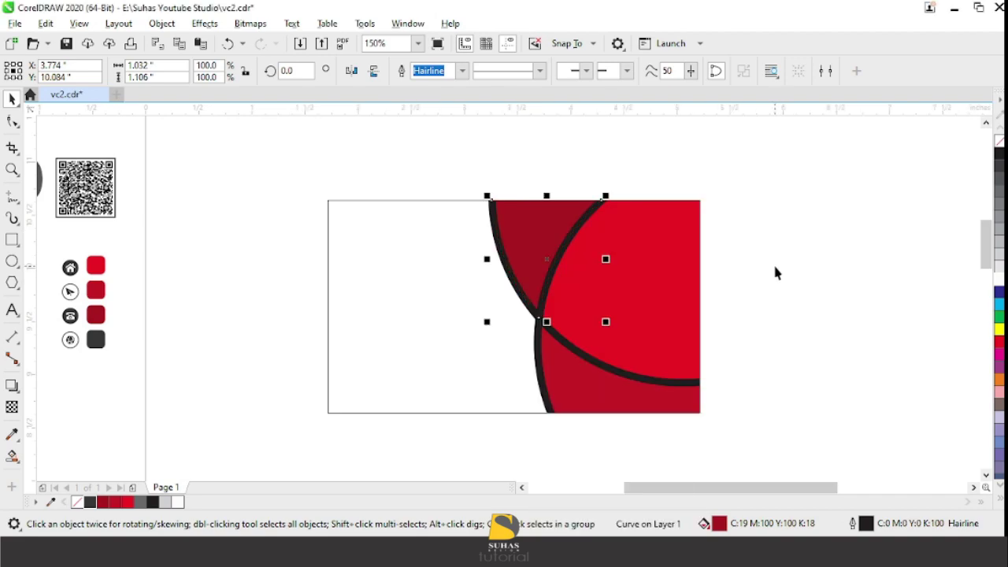
{"action": "left_click", "coordinate": [739, 272]}
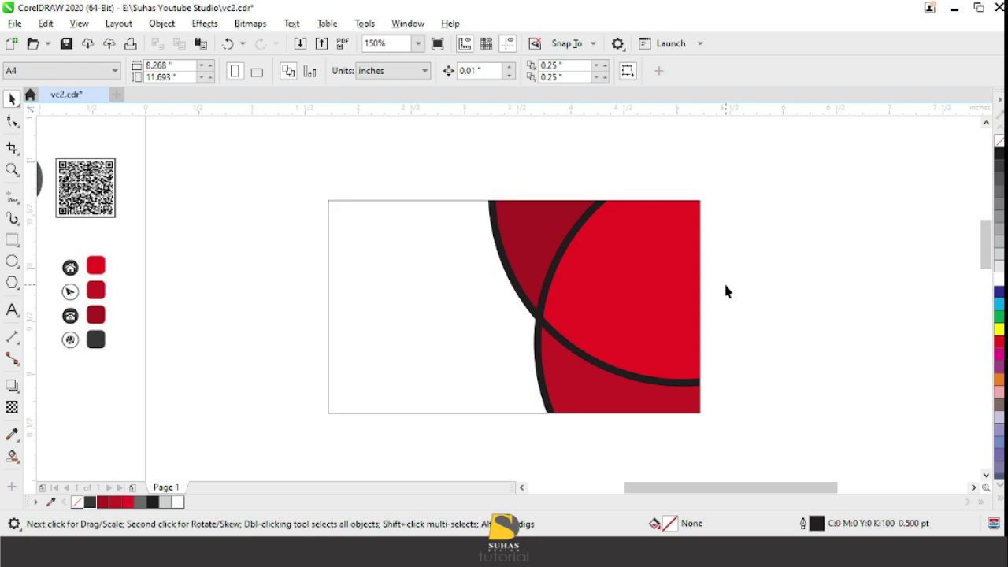
Move the column of four contact icons into the lower-left area of the card
{"action": "left_click_drag", "start_coordinate": [78, 324], "coordinate": [82, 348]}
{"action": "left_click_drag", "start_coordinate": [73, 301], "coordinate": [351, 352]}
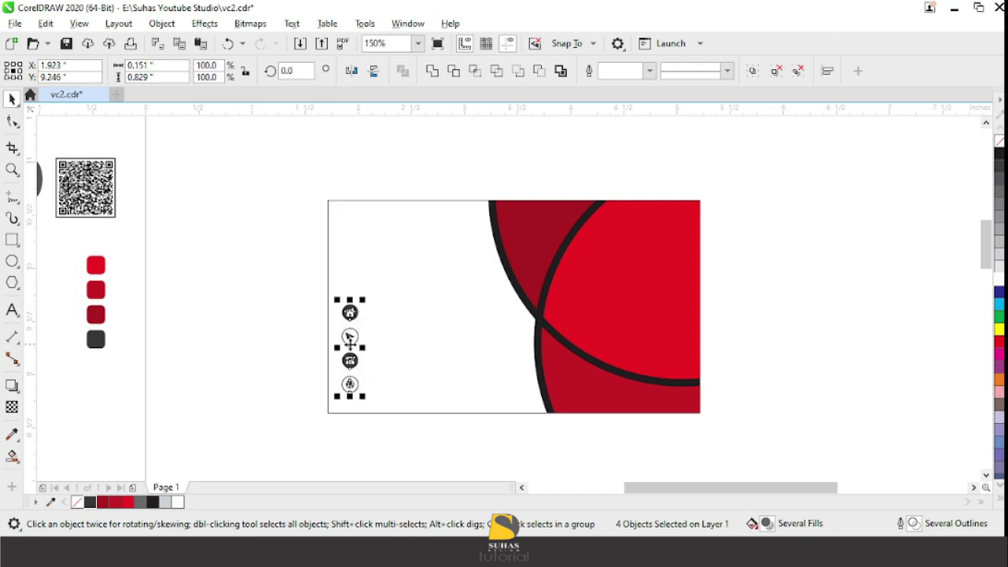
{"action": "left_click", "coordinate": [258, 274]}
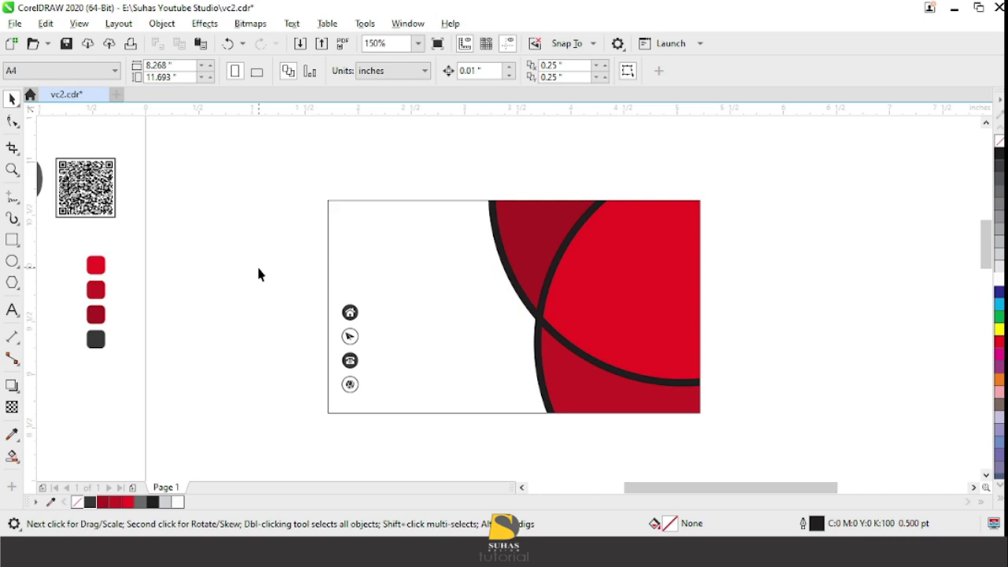
Add the artistic text "SUHAS DESIGN" in Calibri 8 pt above the card
{"action": "left_click", "coordinate": [12, 310]}
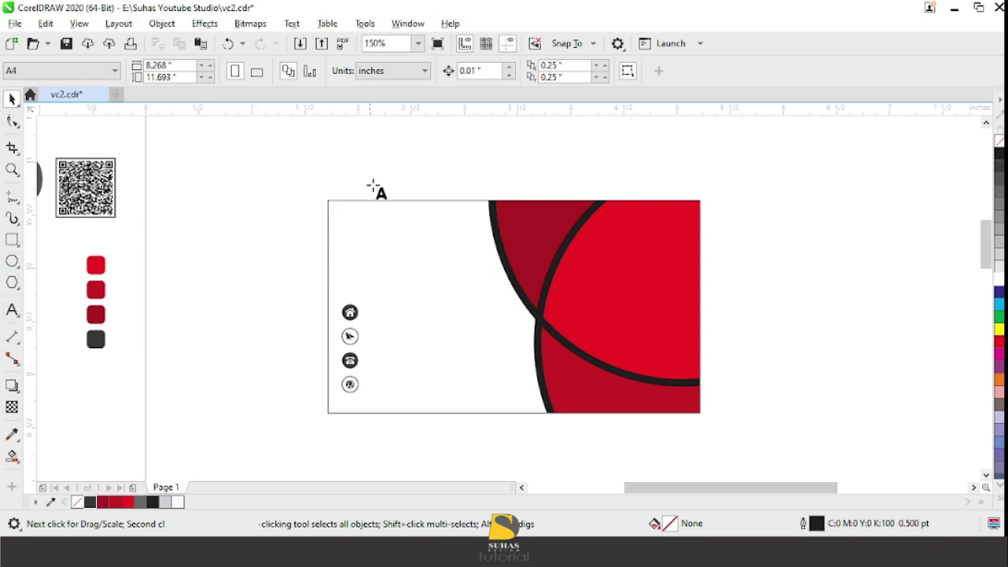
{"action": "left_click", "coordinate": [379, 169]}
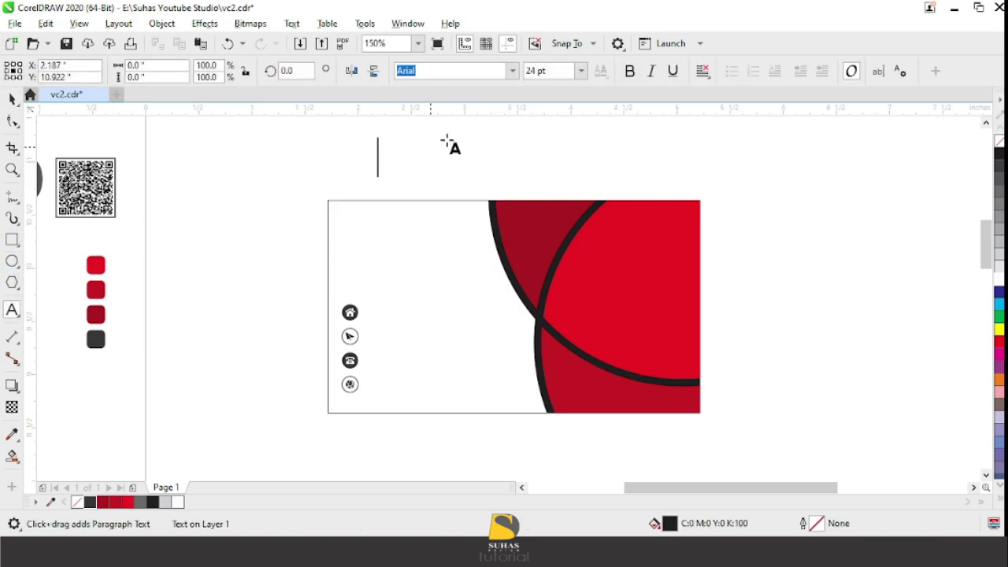
{"action": "left_click", "coordinate": [511, 71]}
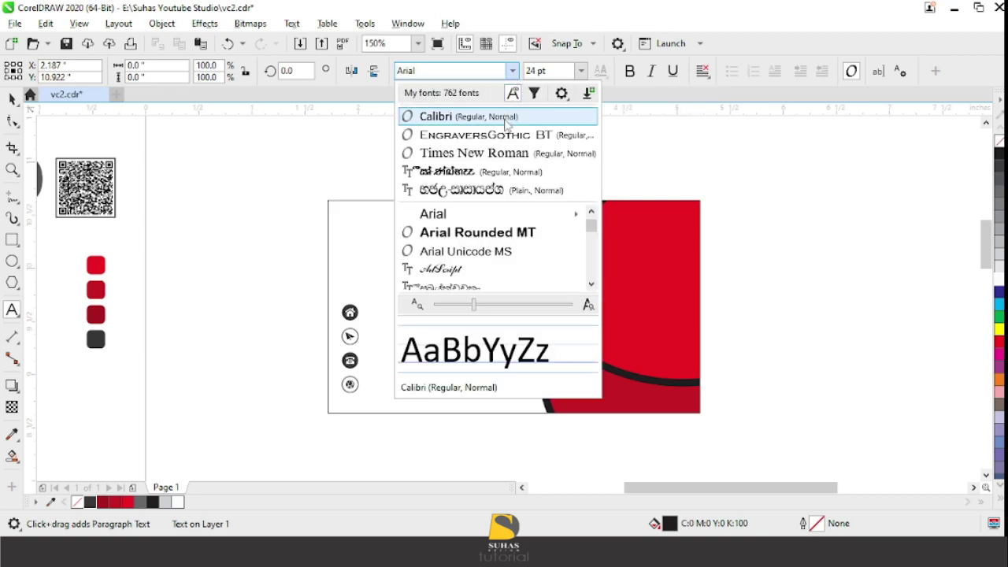
{"action": "key", "text": "Return"}
{"action": "left_click", "coordinate": [581, 71]}
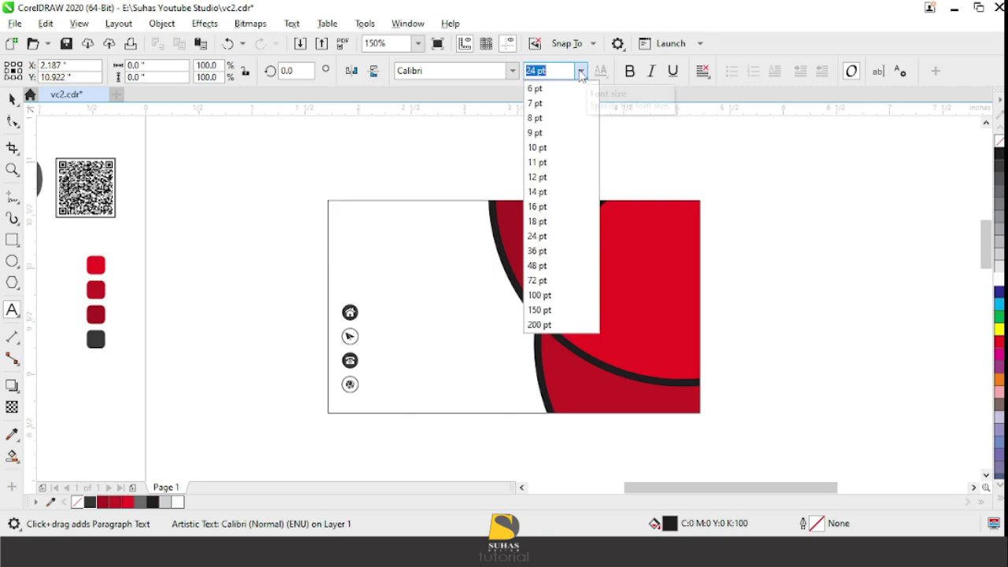
{"action": "left_click", "coordinate": [572, 118]}
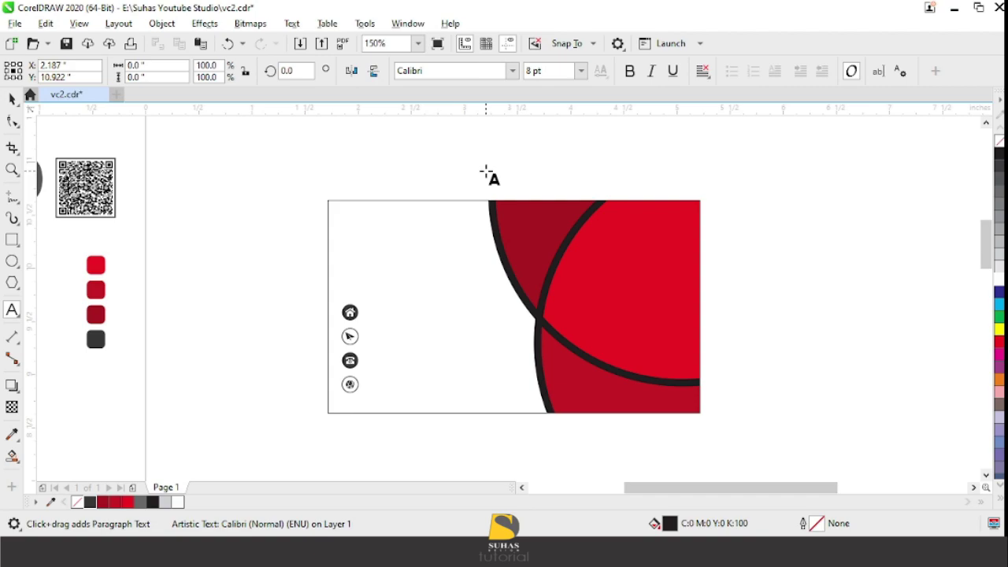
{"action": "type", "text": "SUHAS"}
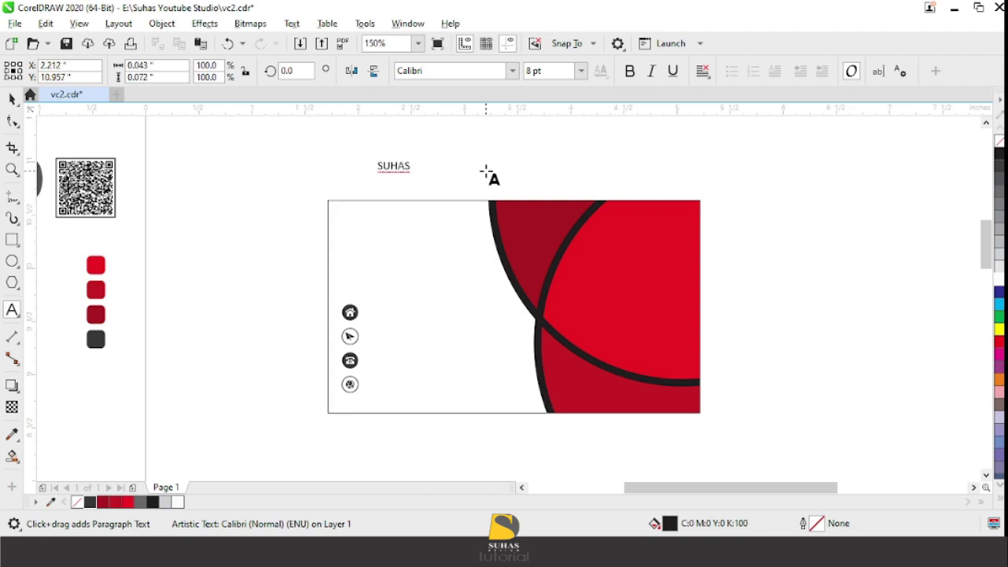
{"action": "type", "text": " DESIGN"}
{"action": "key", "text": "ctrl+space"}
Move the "SUHAS DESIGN" text into the card's upper-left area and format it as bold 9 pt
{"action": "left_click_drag", "start_coordinate": [411, 166], "coordinate": [396, 238]}
{"action": "left_click", "coordinate": [580, 70]}
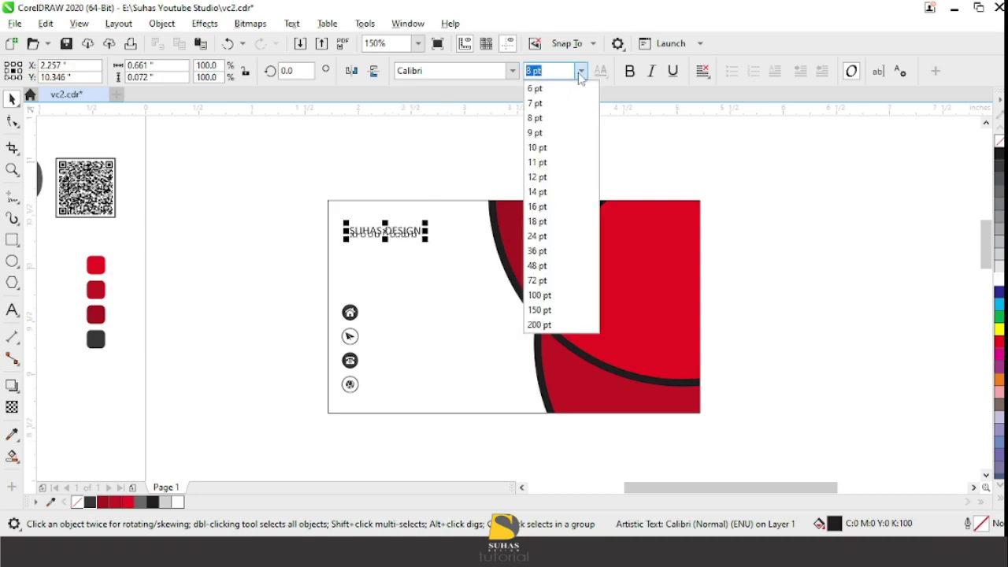
{"action": "left_click", "coordinate": [554, 131]}
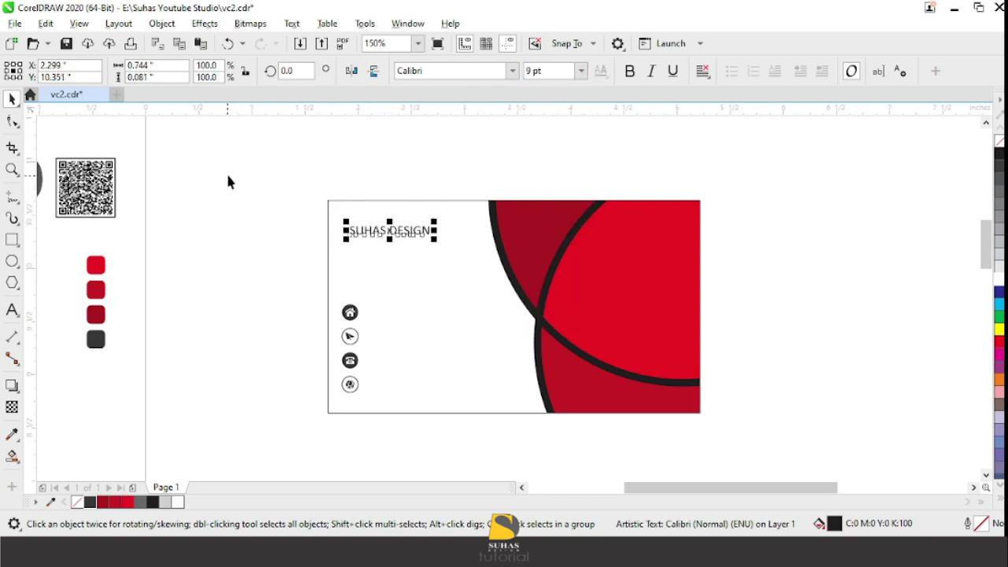
{"action": "left_click", "coordinate": [630, 71]}
{"action": "left_click", "coordinate": [574, 118]}
{"action": "left_click", "coordinate": [422, 230]}
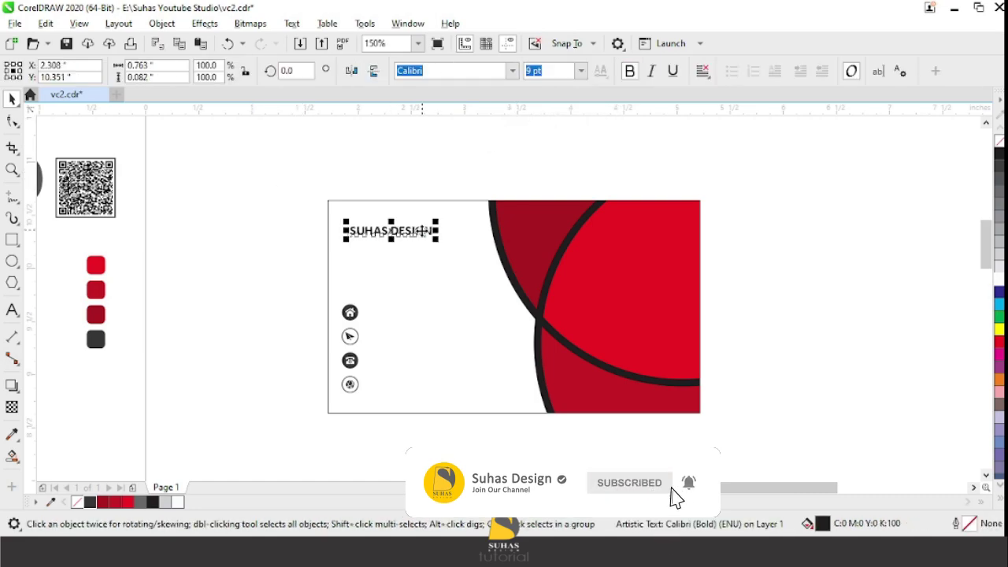
Sample the dark grey swatch with the color eyedropper and apply it to the "SUHAS DESIGN" text
{"action": "left_click", "coordinate": [11, 432]}
{"action": "left_click", "coordinate": [95, 338]}
{"action": "scroll", "coordinate": [393, 236], "scroll_direction": "up", "scroll_amount": 3}
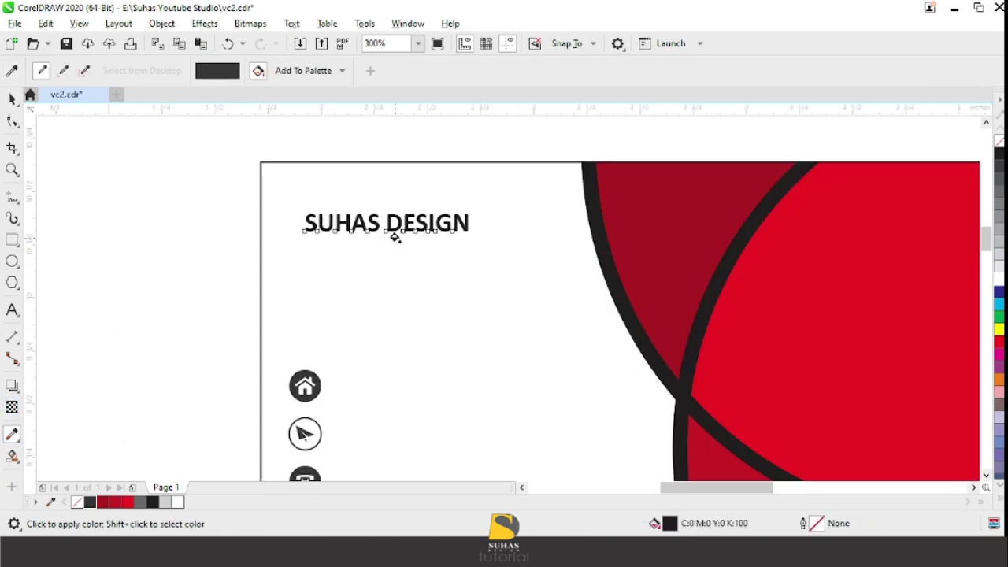
{"action": "scroll", "coordinate": [395, 237], "scroll_direction": "up", "scroll_amount": 3}
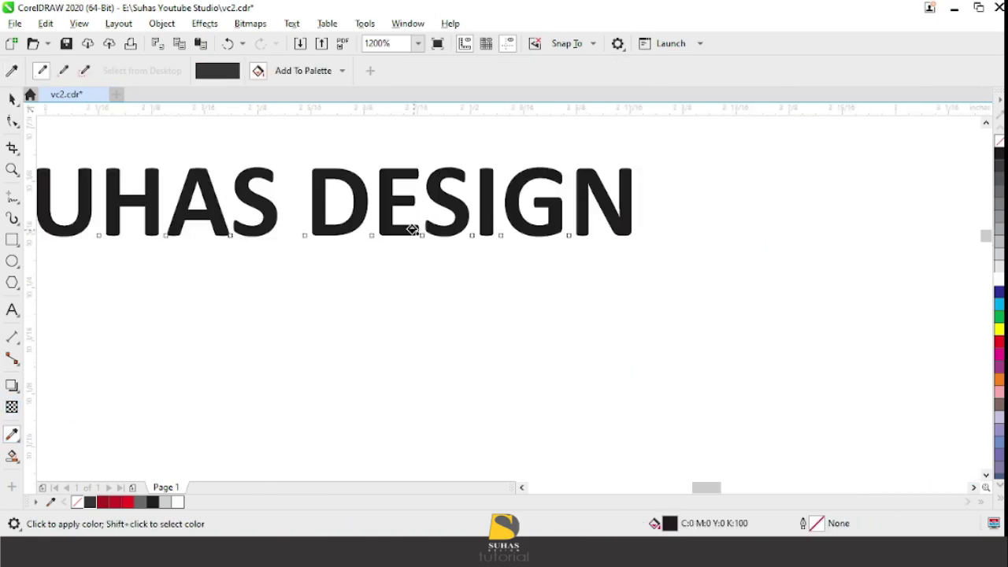
{"action": "left_click", "coordinate": [454, 205]}
{"action": "scroll", "coordinate": [454, 203], "scroll_direction": "down", "scroll_amount": 5}
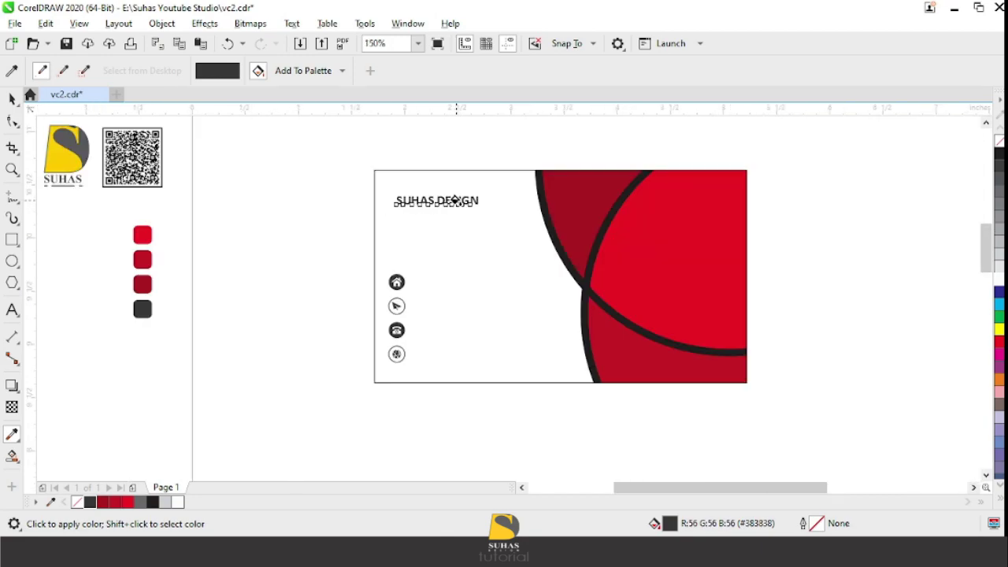
{"action": "left_click", "coordinate": [11, 98]}
{"action": "left_click", "coordinate": [209, 176]}
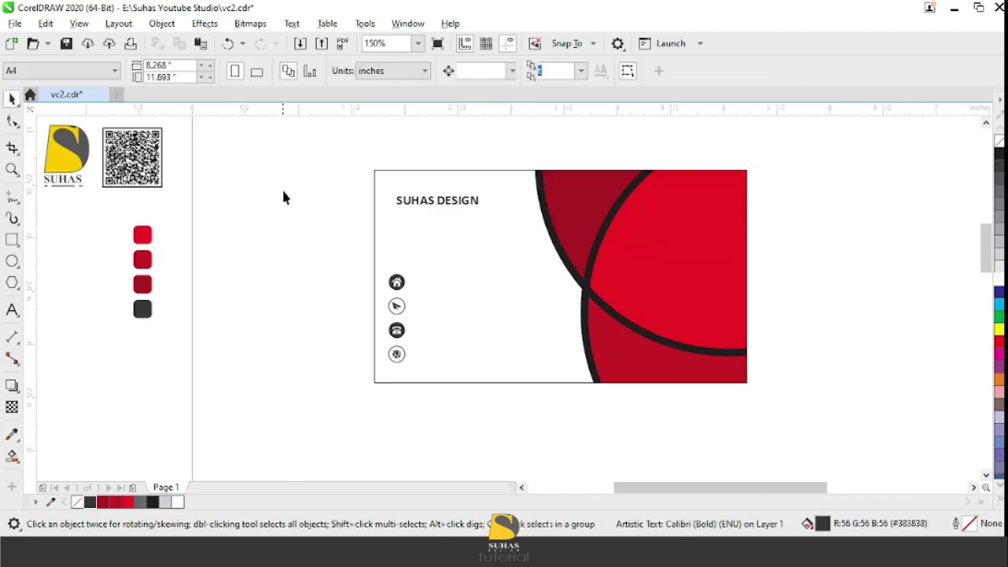
Duplicate the "SUHAS DESIGN" text directly below itself and format the copy as non-bold 6 pt
{"action": "left_click_drag", "start_coordinate": [459, 211], "coordinate": [459, 223]}
{"action": "right_click", "coordinate": [459, 223]}
{"action": "left_click", "coordinate": [12, 310]}
{"action": "left_click", "coordinate": [417, 217]}
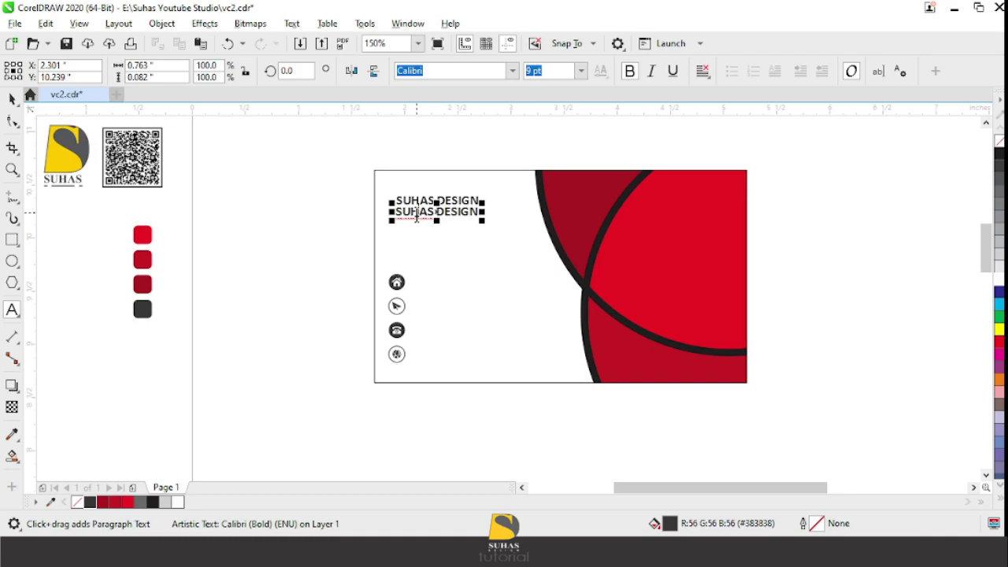
{"action": "key", "text": "ctrl+a"}
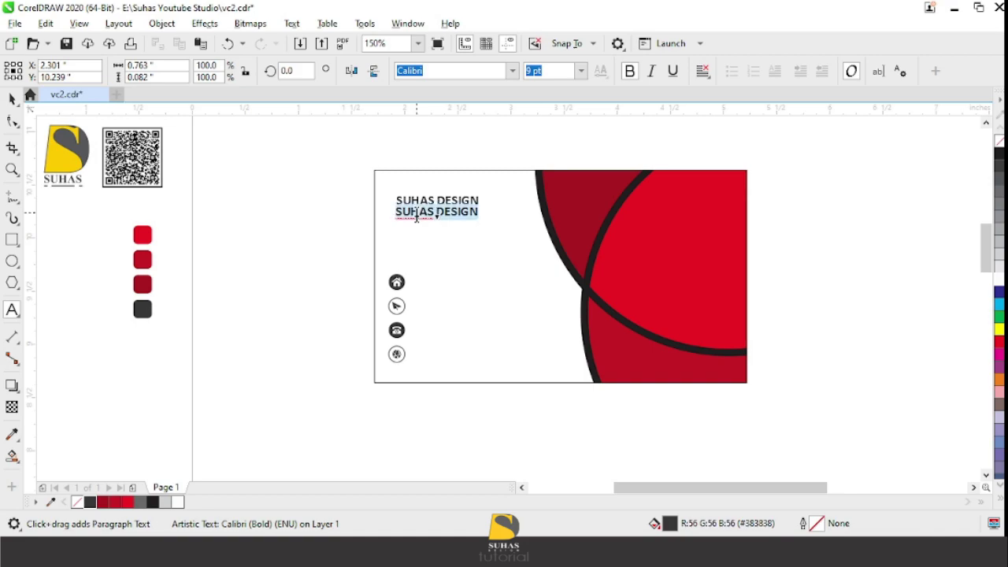
{"action": "left_click", "coordinate": [629, 71]}
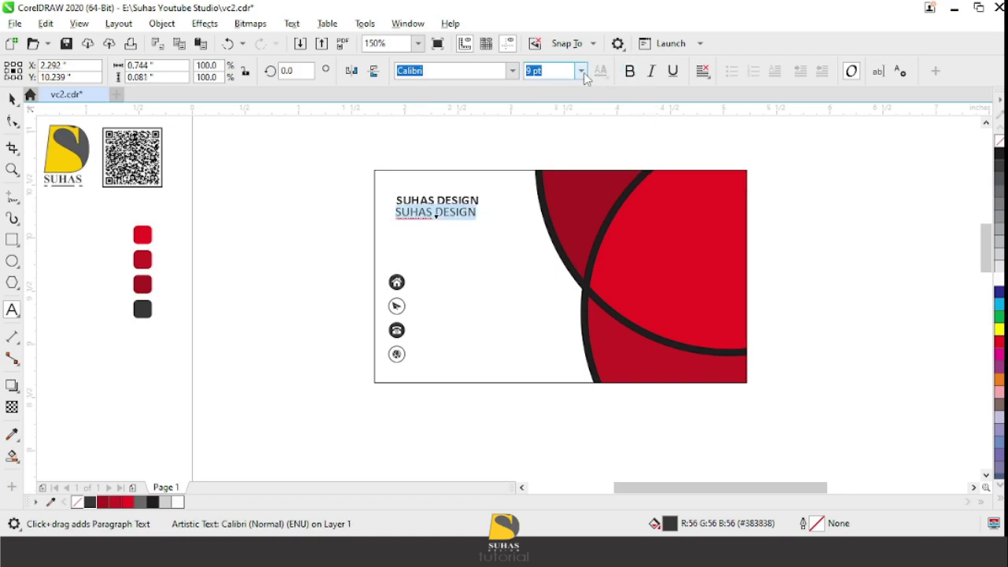
{"action": "left_click", "coordinate": [581, 71]}
{"action": "left_click", "coordinate": [536, 88]}
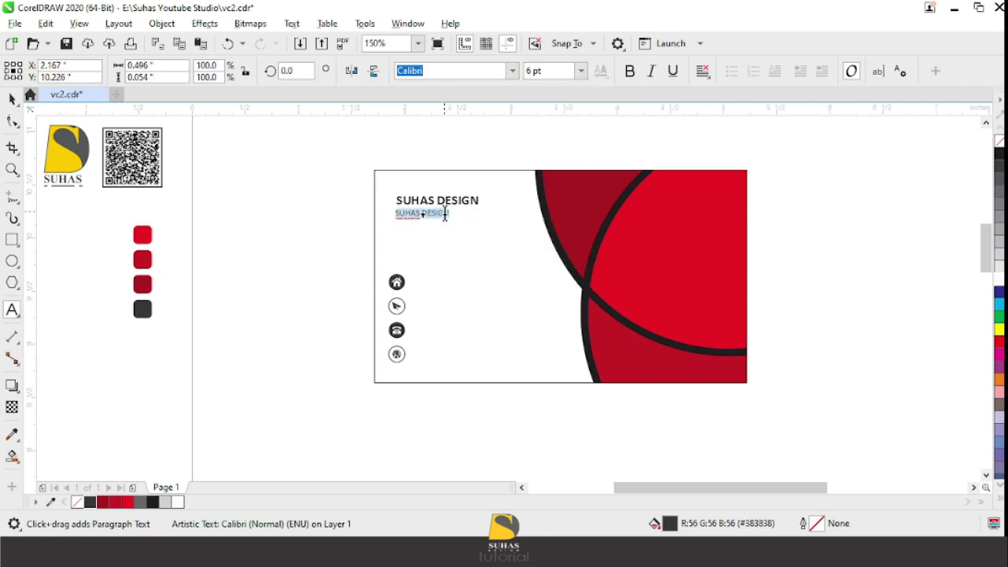
Replace the wording of the smaller text line under the company name with "GRAPHICS DESIGNER"
{"action": "key", "text": "ctrl+v"}
{"action": "type", "text": "GRAPHICS DESIGNER"}
{"action": "left_click", "coordinate": [12, 99]}
{"action": "left_click", "coordinate": [299, 197]}
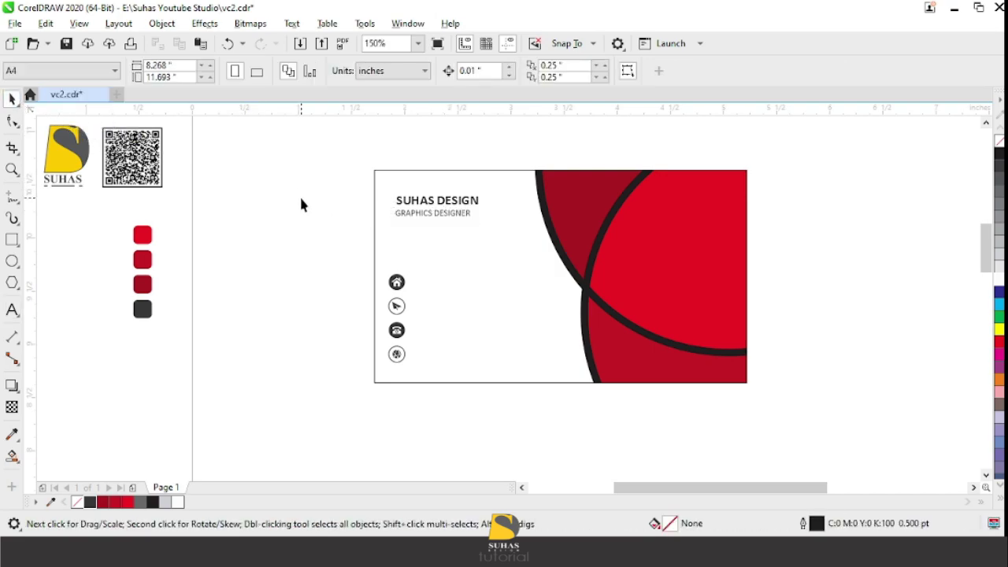
Copy the "GRAPHICS DESIGNER" line beside the home icon and change the copy's text to "UR ADDRESS GOES HERE"
{"action": "left_click_drag", "start_coordinate": [456, 218], "coordinate": [471, 293]}
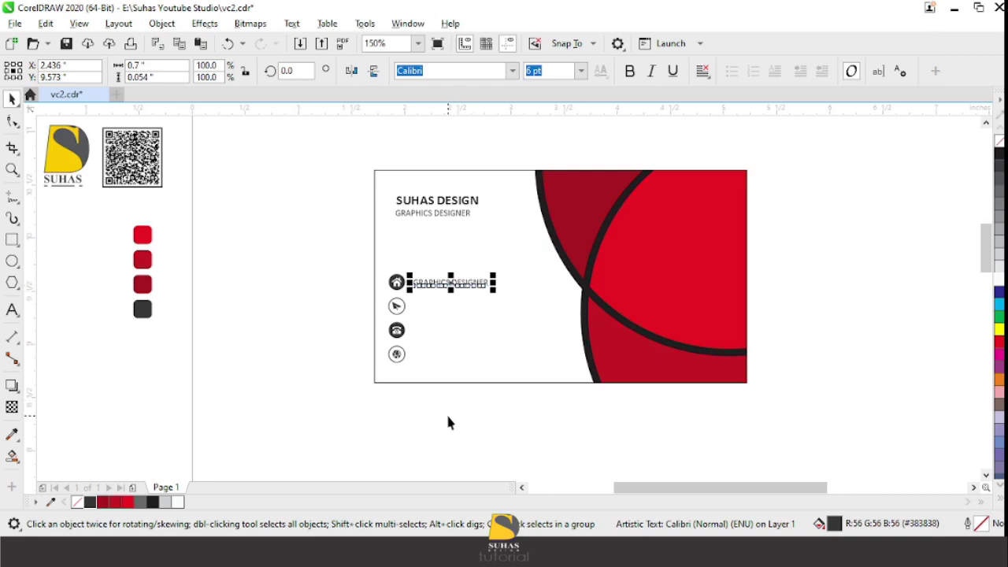
{"action": "left_click", "coordinate": [12, 310]}
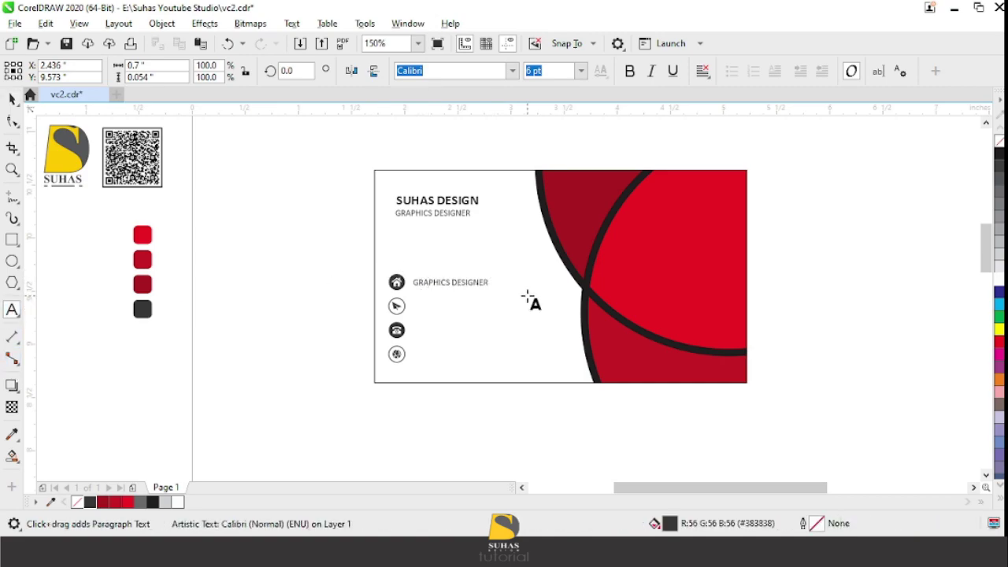
{"action": "key", "text": "ctrl+a"}
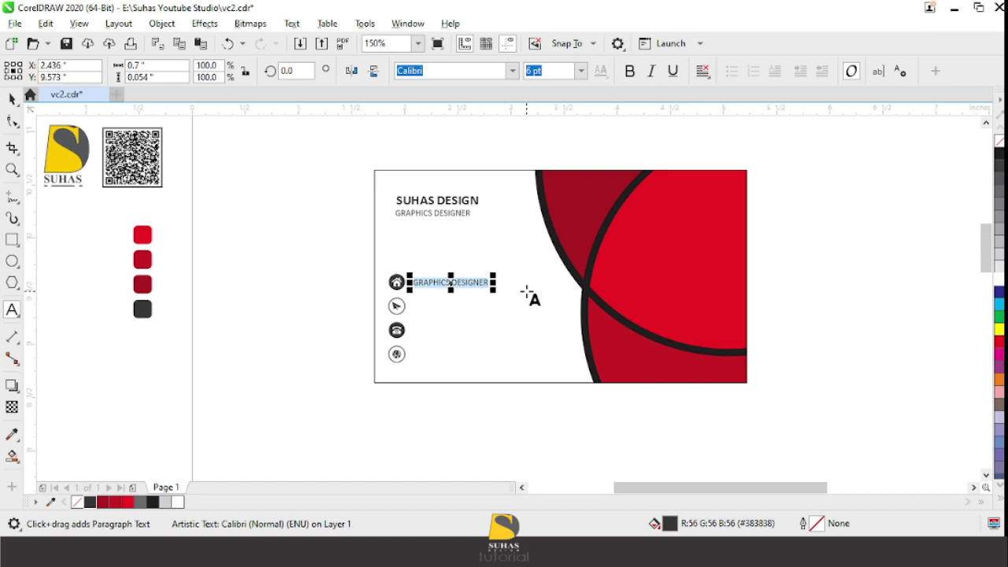
{"action": "type", "text": "UR"}
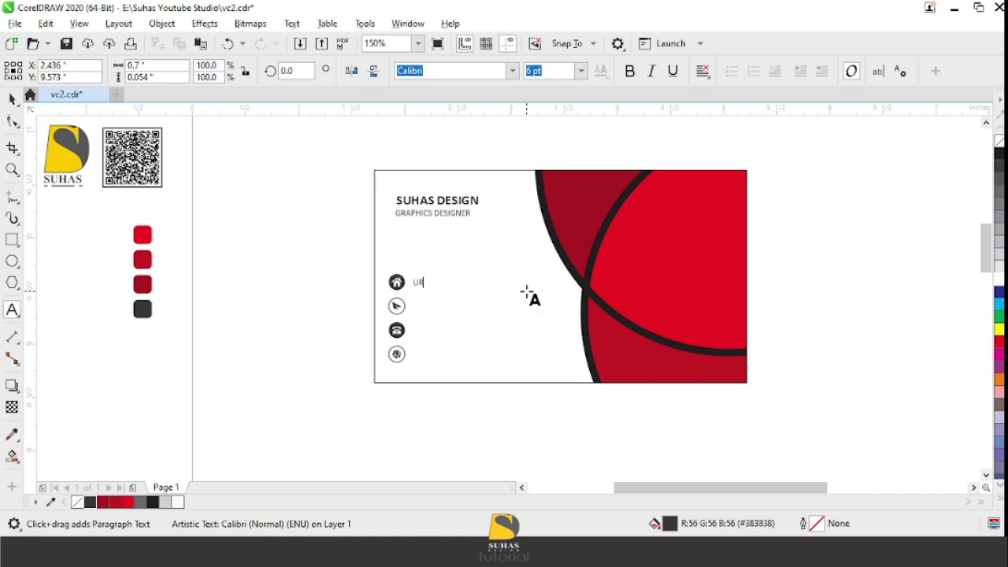
{"action": "type", "text": " ADDRESS GOES HERE"}
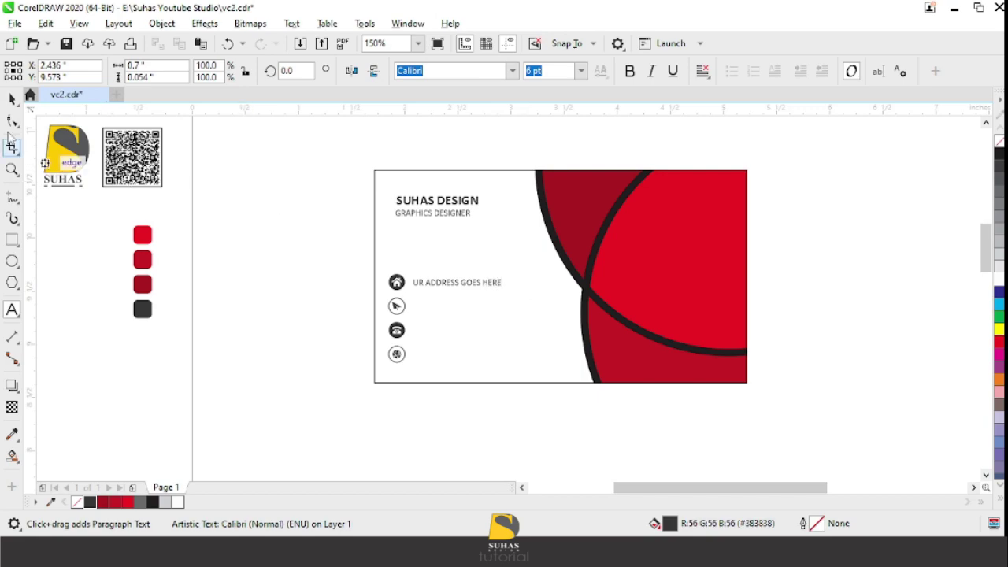
{"action": "left_click", "coordinate": [12, 98]}
Copy the address line beside the paper-plane icon and replace the copy's text with a placeholder e-mail address
{"action": "left_click_drag", "start_coordinate": [458, 286], "coordinate": [462, 307]}
{"action": "right_click", "coordinate": [463, 316]}
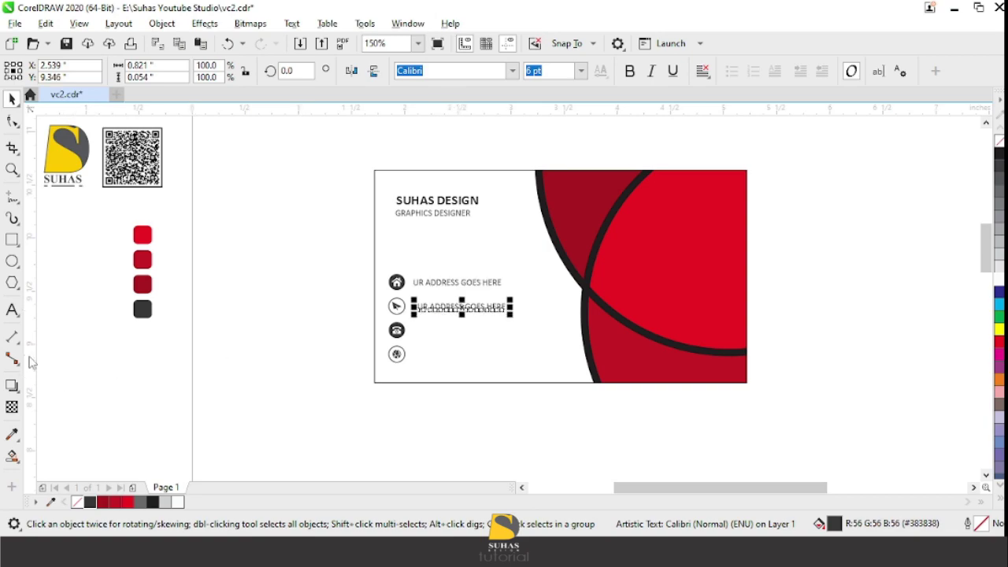
{"action": "left_click", "coordinate": [12, 310]}
{"action": "left_click", "coordinate": [462, 307]}
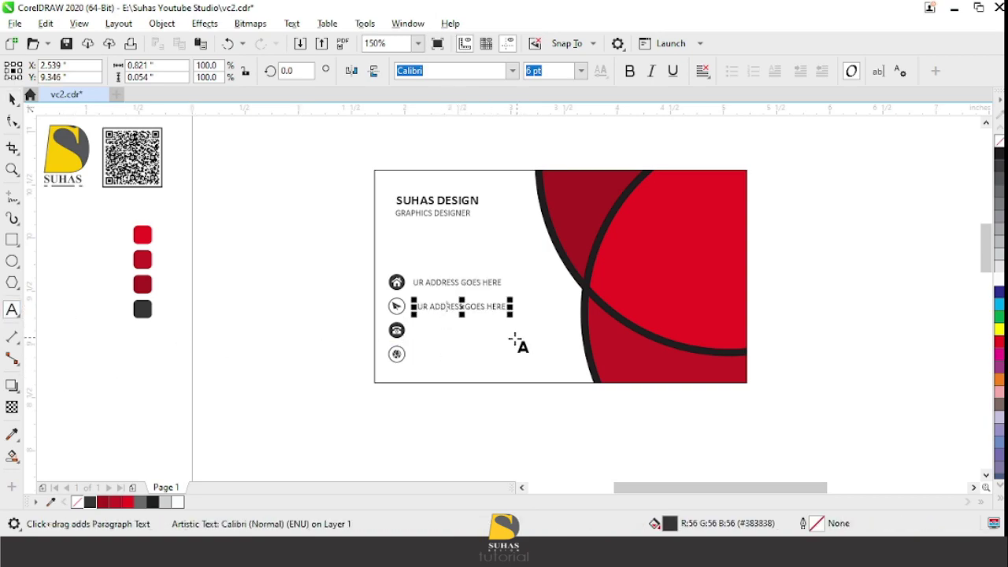
{"action": "key", "text": "ctrl+a"}
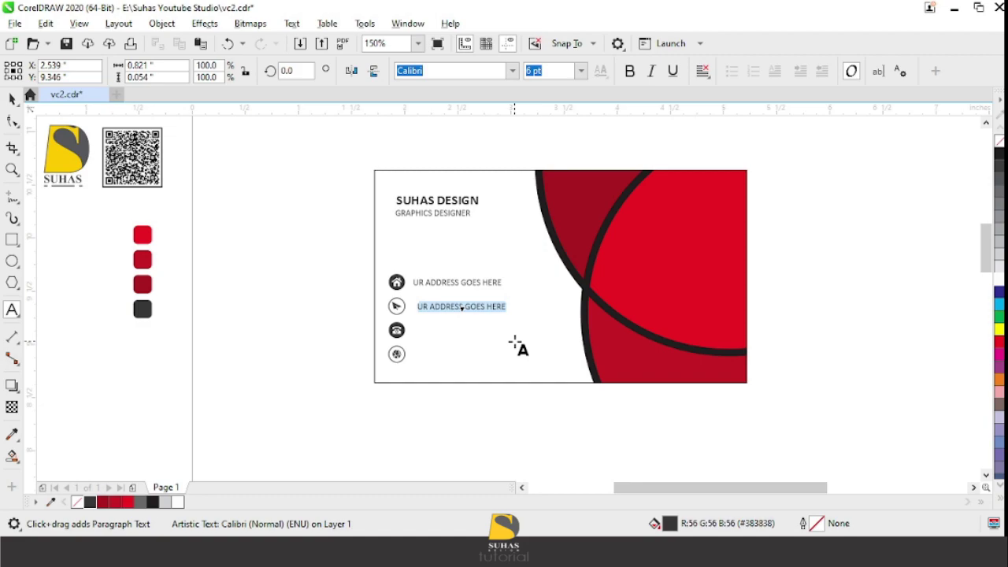
{"action": "key", "text": "Delete"}
{"action": "key", "text": "ctrl+v"}
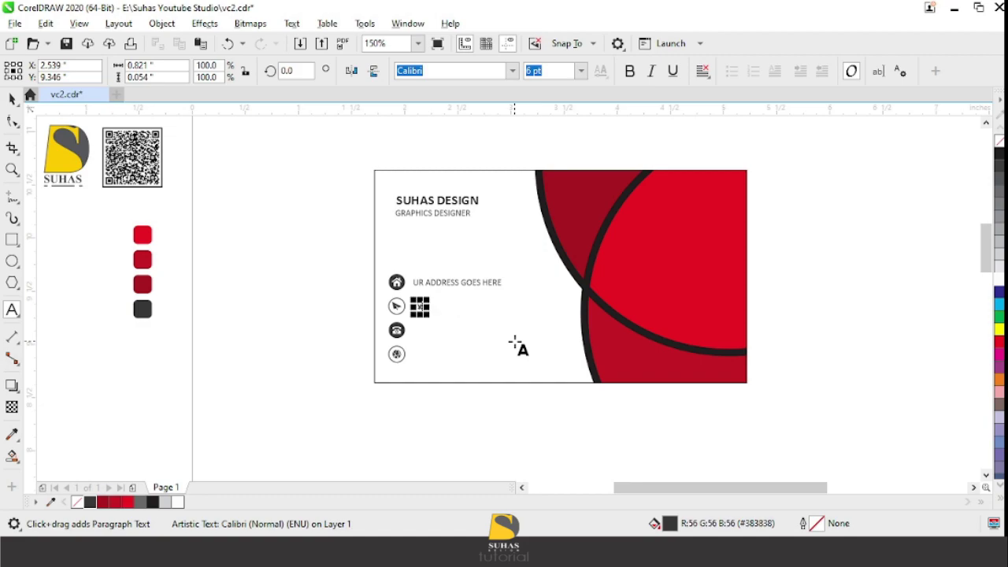
{"action": "key", "text": "BackSpace"}
{"action": "type", "text": "YOUREMAIL"}
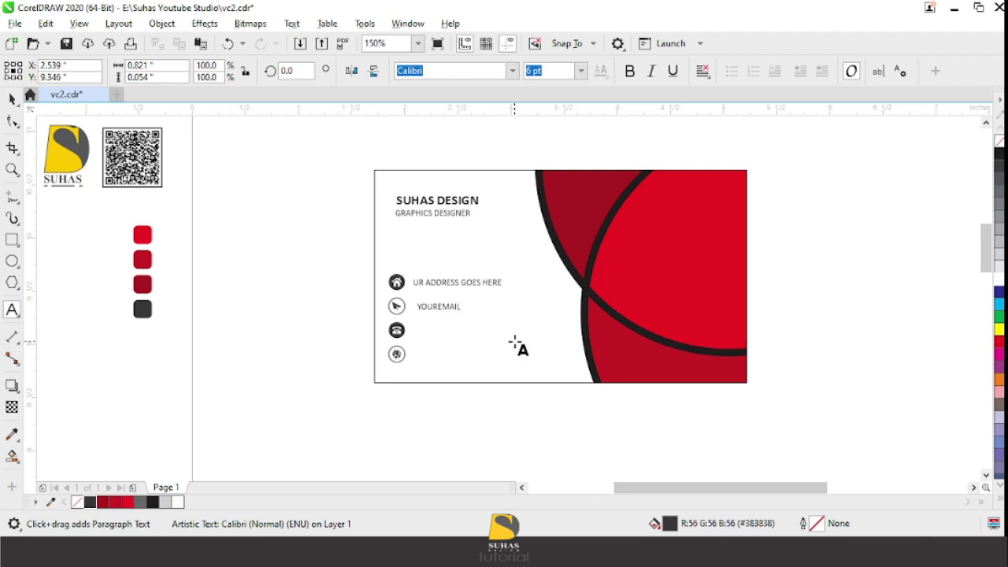
{"action": "type", "text": "@"}
{"action": "type", "text": "EMAIL.COM"}
{"action": "left_click", "coordinate": [12, 99]}
Copy the e-mail line beside the telephone icon and replace the copy's text with a placeholder phone number
{"action": "left_click_drag", "start_coordinate": [449, 306], "coordinate": [464, 338]}
{"action": "right_click", "coordinate": [464, 339]}
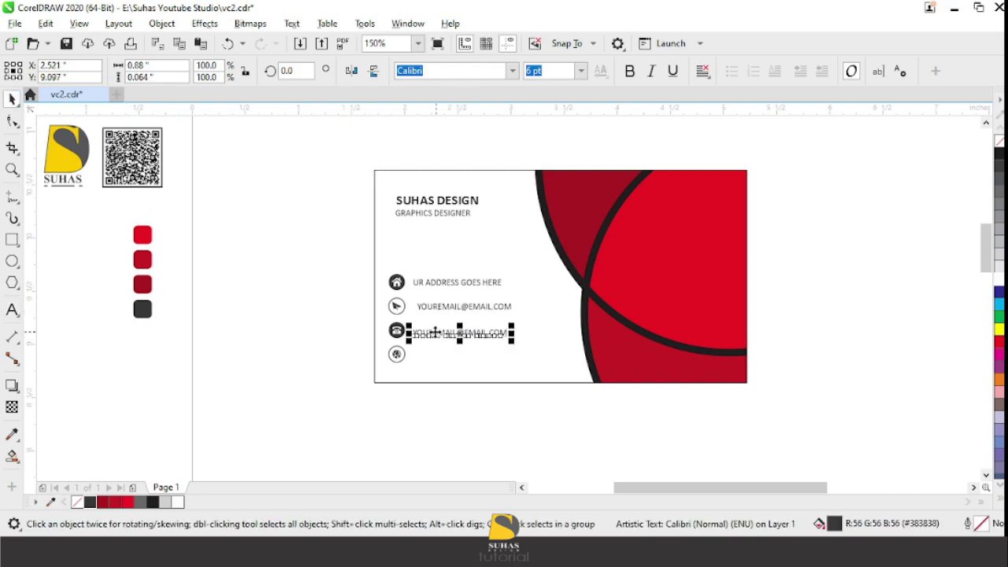
{"action": "double_click", "coordinate": [465, 331]}
{"action": "key", "text": "ctrl+a"}
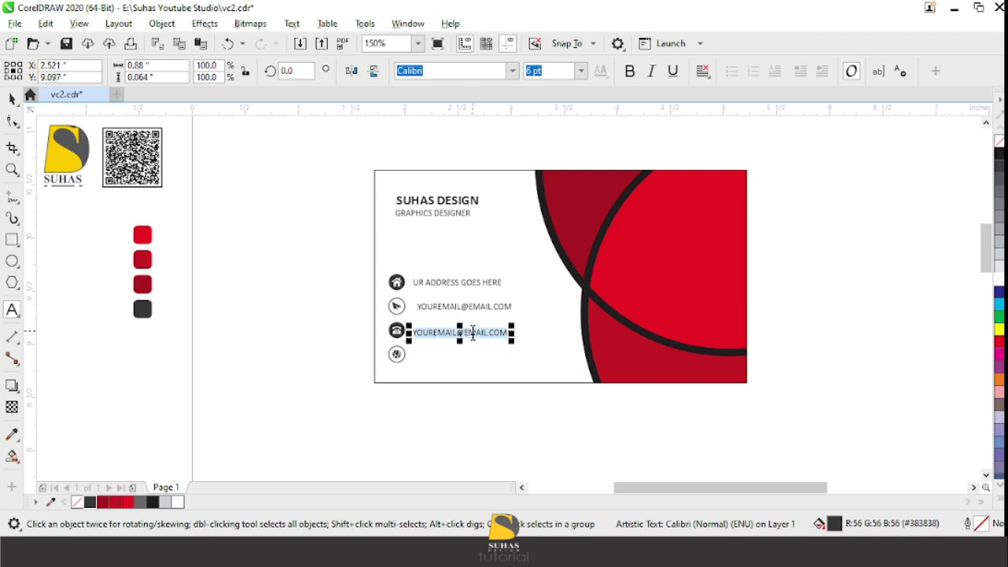
{"action": "type", "text": "+91"}
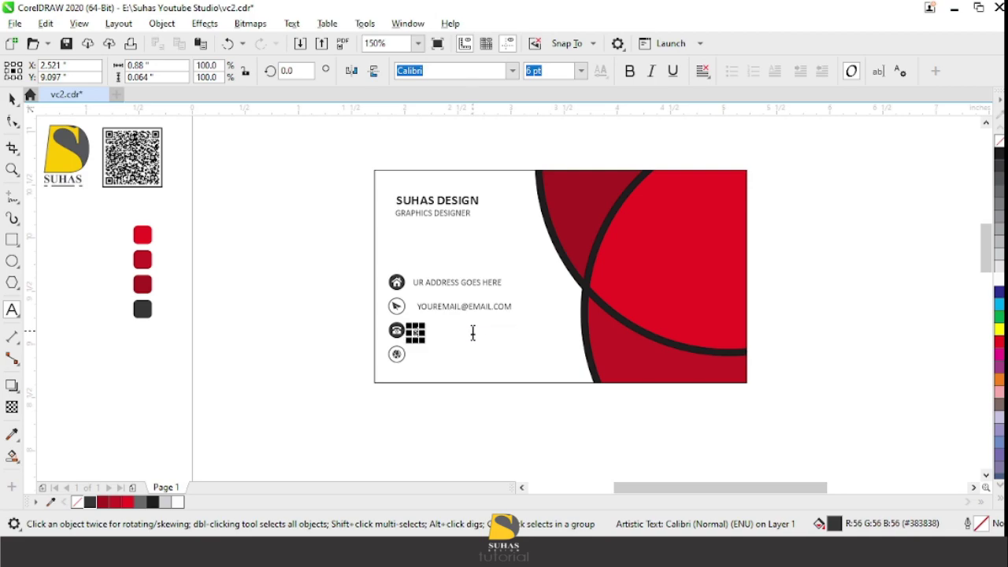
{"action": "key", "text": "BackSpace"}
{"action": "type", "text": "+9"}
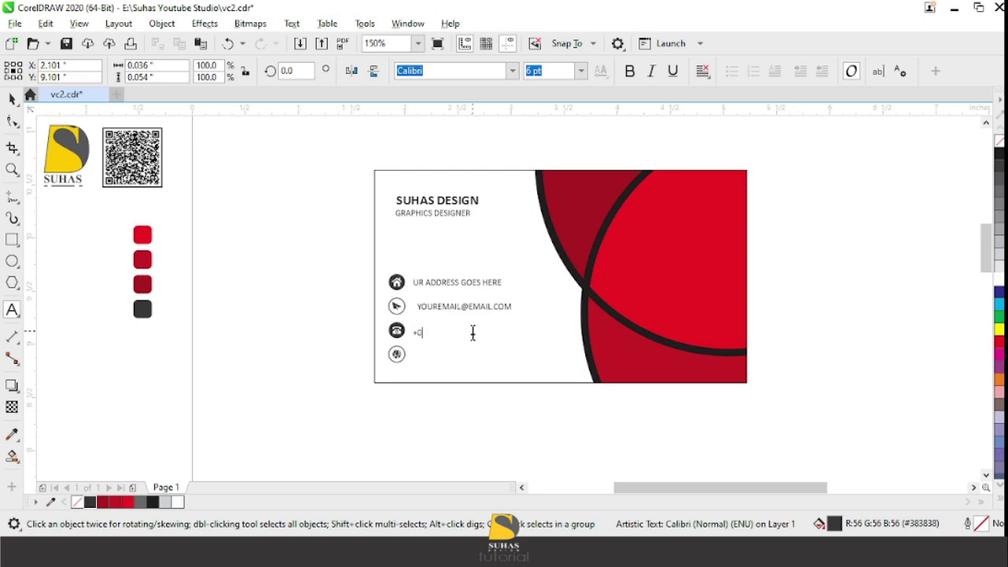
{"action": "type", "text": "94 123 456 789"}
{"action": "left_click", "coordinate": [12, 98]}
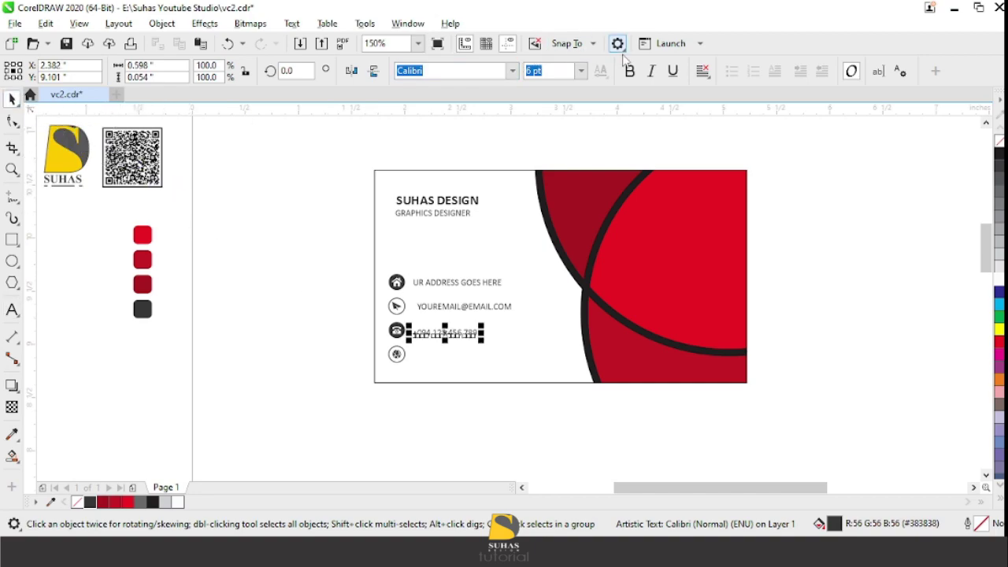
Format the phone number text beside the telephone icon as bold 8 pt
{"action": "left_click", "coordinate": [496, 402]}
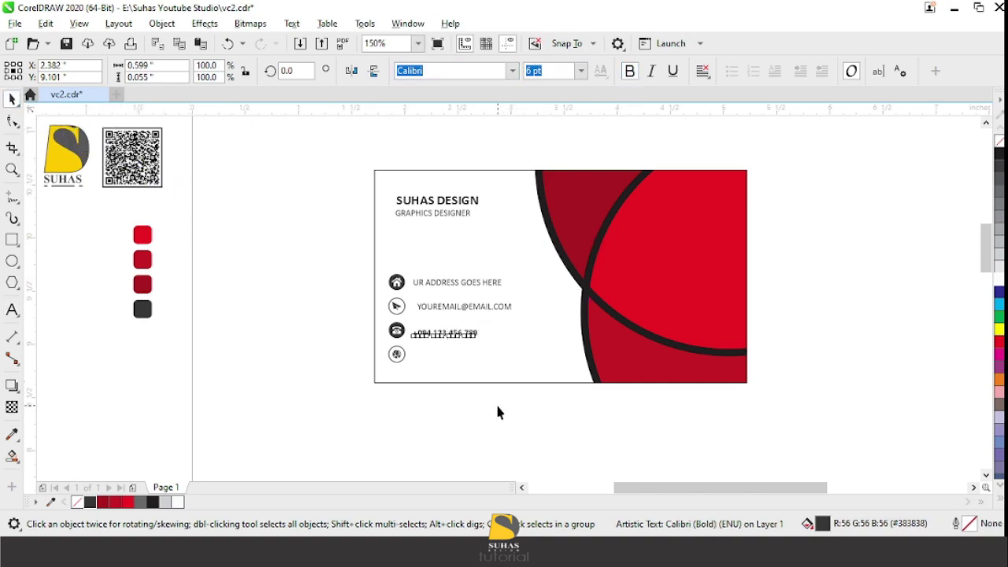
{"action": "left_click", "coordinate": [470, 337]}
{"action": "left_click", "coordinate": [581, 71]}
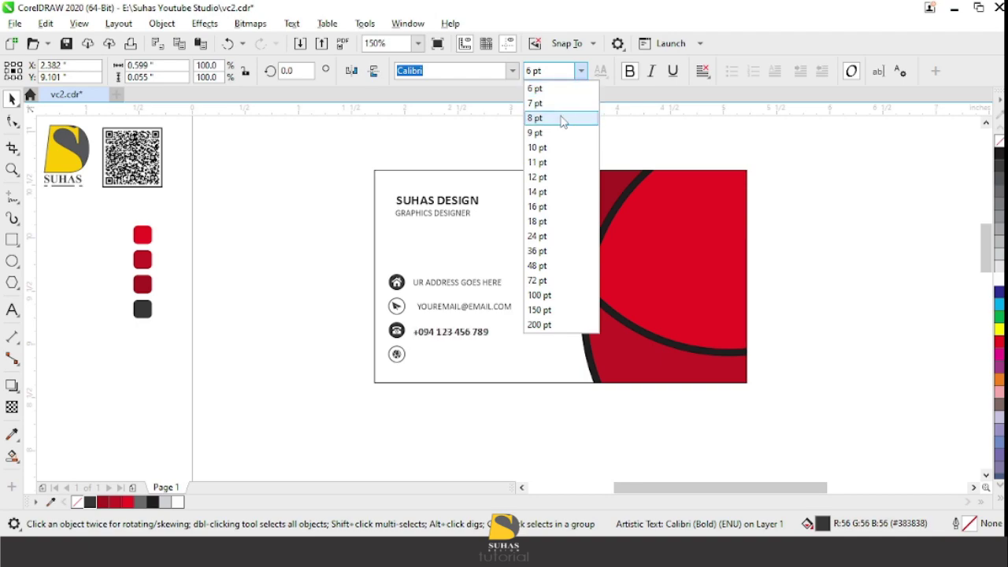
{"action": "left_click", "coordinate": [563, 118]}
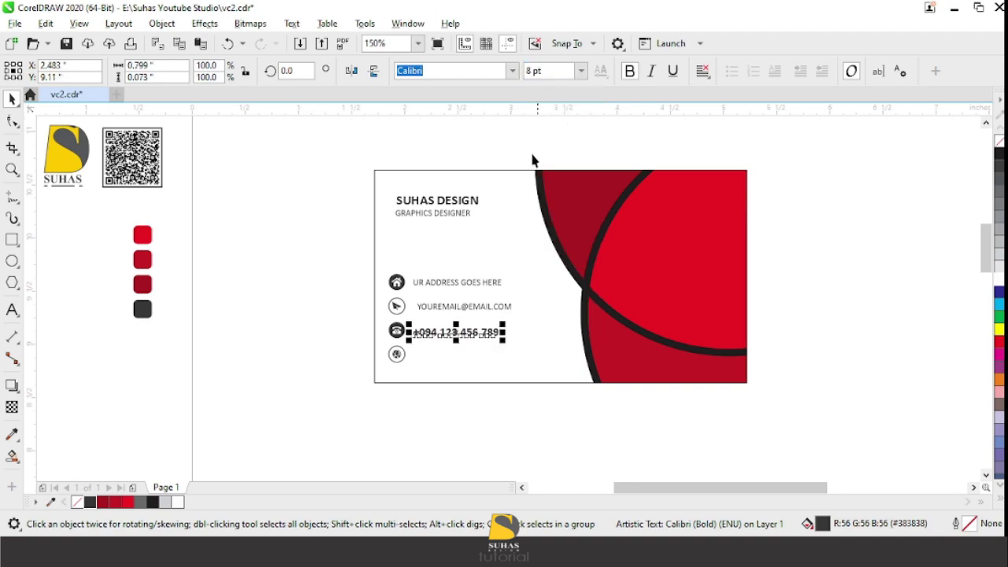
{"action": "left_click", "coordinate": [314, 226]}
Copy the e-mail line beside the globe icon and change the copy's text to "URWEBSITENAME.COM"
{"action": "left_click_drag", "start_coordinate": [485, 313], "coordinate": [479, 366]}
{"action": "right_click", "coordinate": [480, 367]}
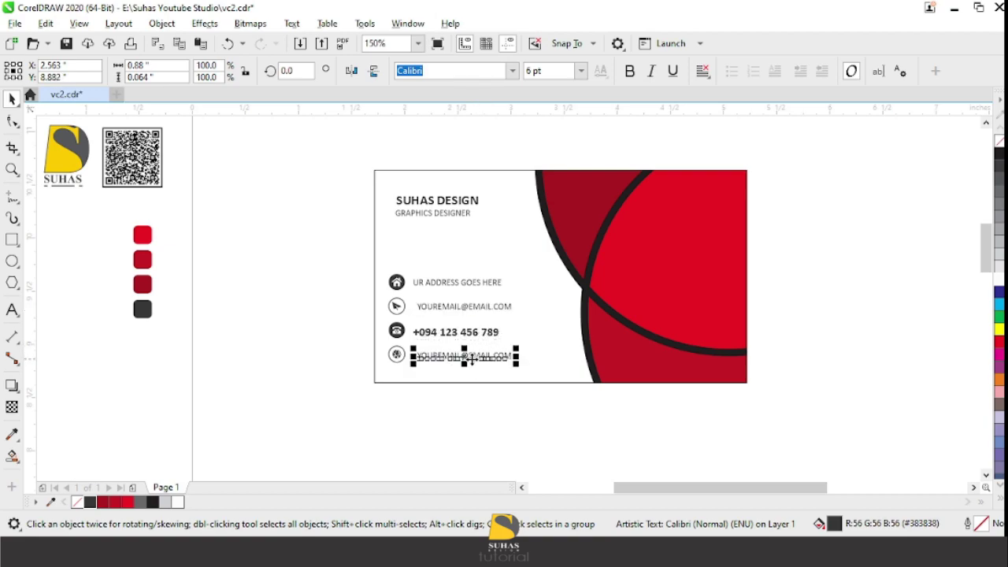
{"action": "left_click", "coordinate": [12, 309]}
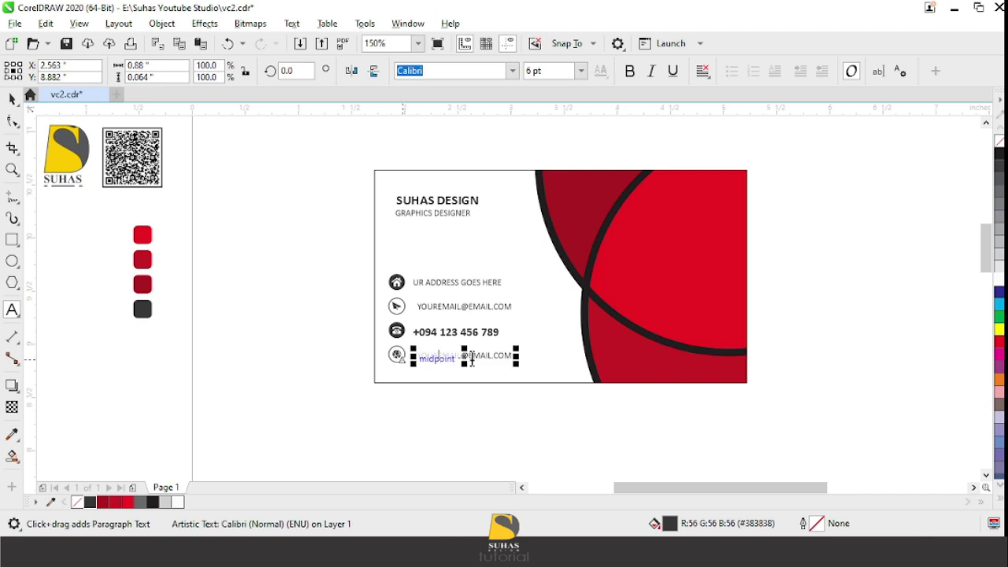
{"action": "left_click_drag", "start_coordinate": [419, 356], "coordinate": [532, 319]}
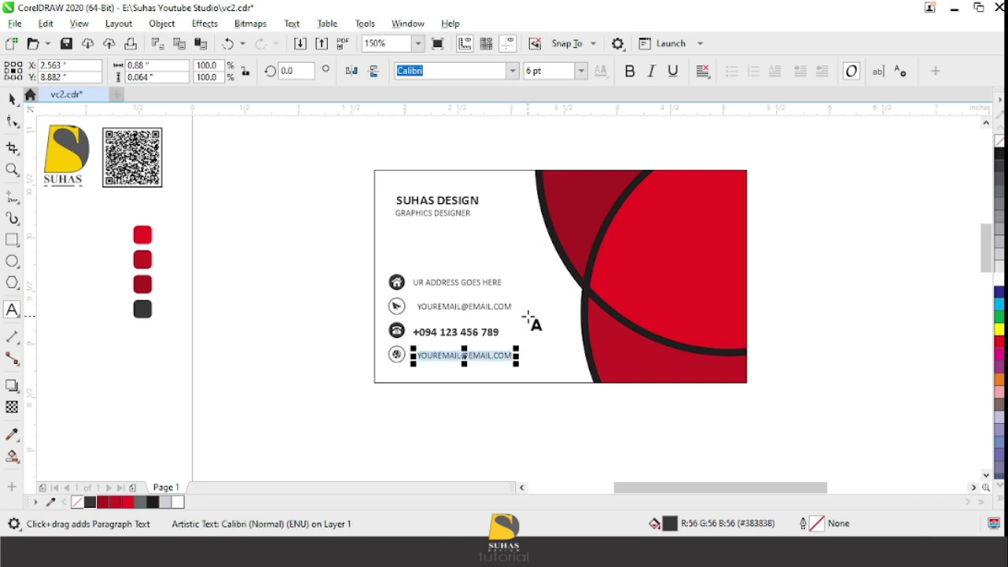
{"action": "type", "text": "URWEBSIT"}
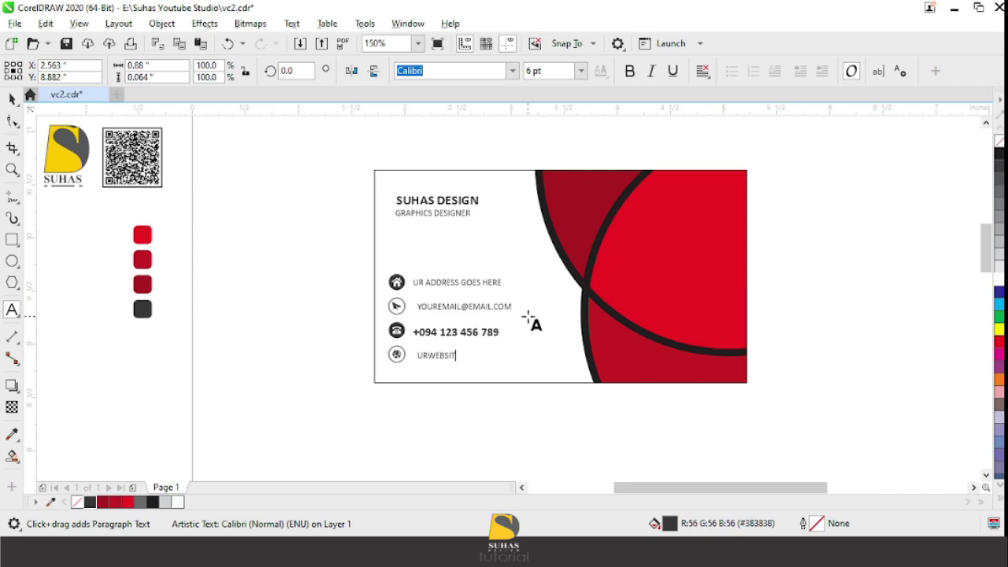
{"action": "type", "text": "ENAME.COM"}
{"action": "left_click", "coordinate": [12, 99]}
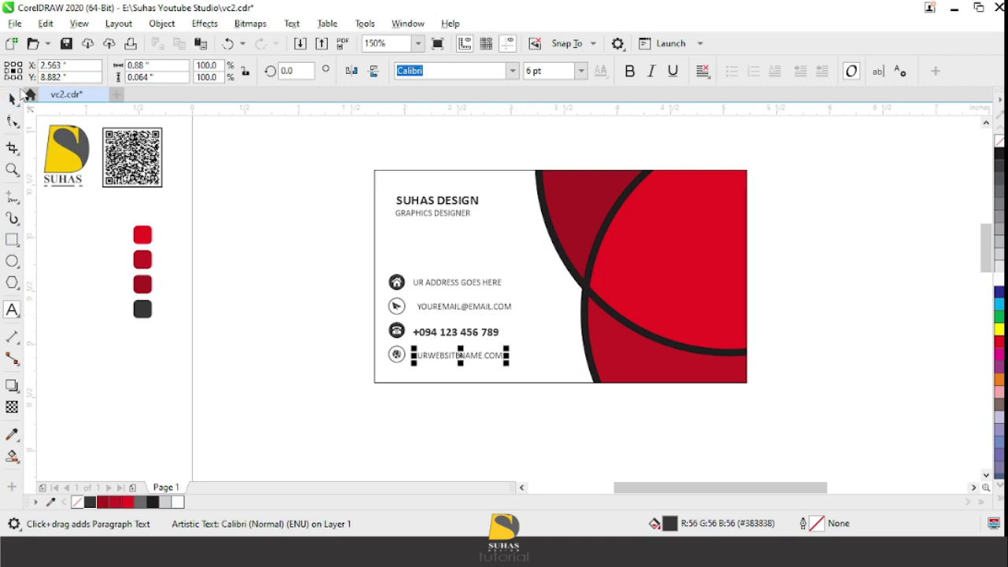
Left-align the four contact text lines with each other and distribute them with equal vertical spacing
{"action": "left_click", "coordinate": [560, 417]}
{"action": "left_click_drag", "start_coordinate": [551, 413], "coordinate": [398, 264]}
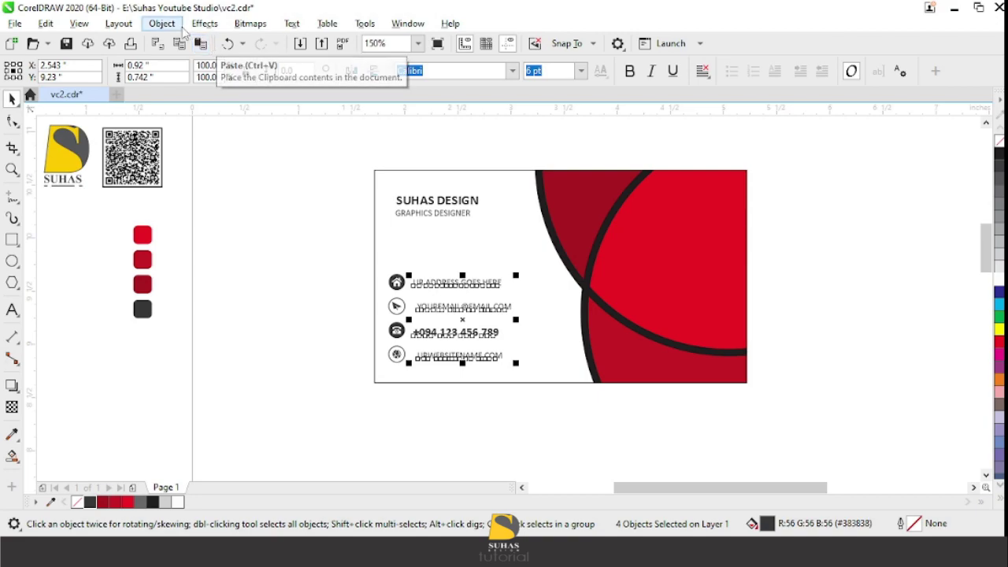
{"action": "left_click", "coordinate": [164, 24]}
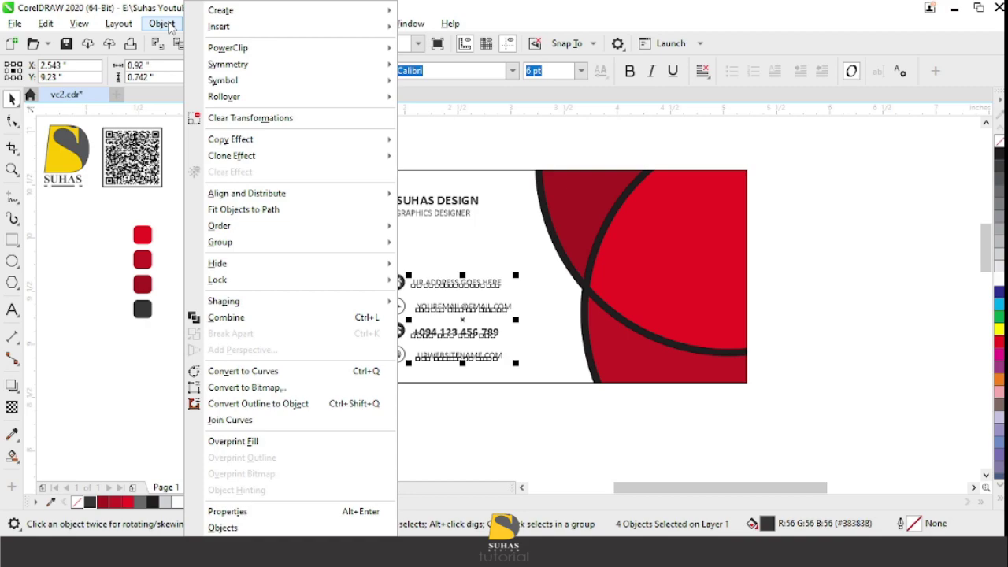
{"action": "mouse_move", "coordinate": [280, 195]}
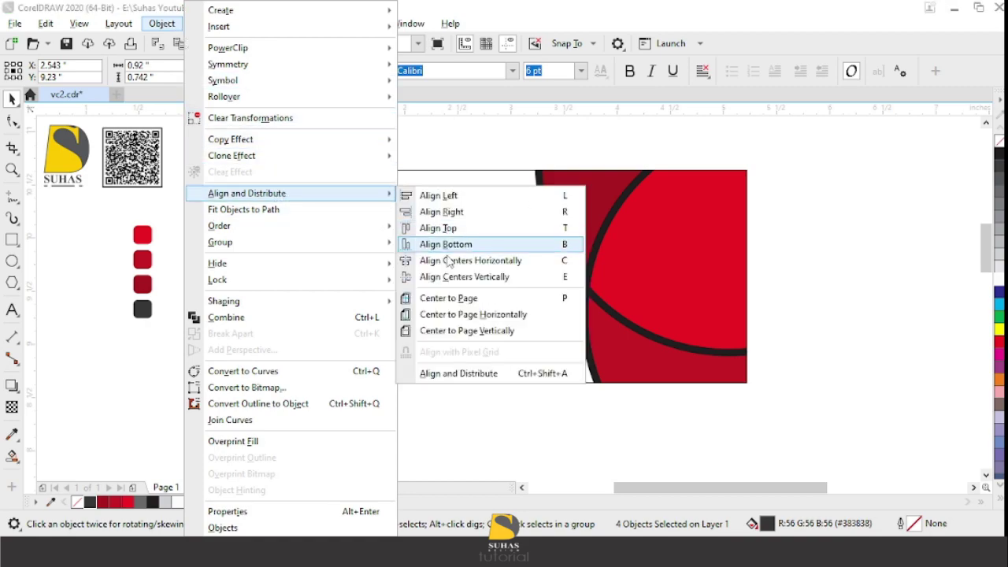
{"action": "left_click", "coordinate": [504, 374]}
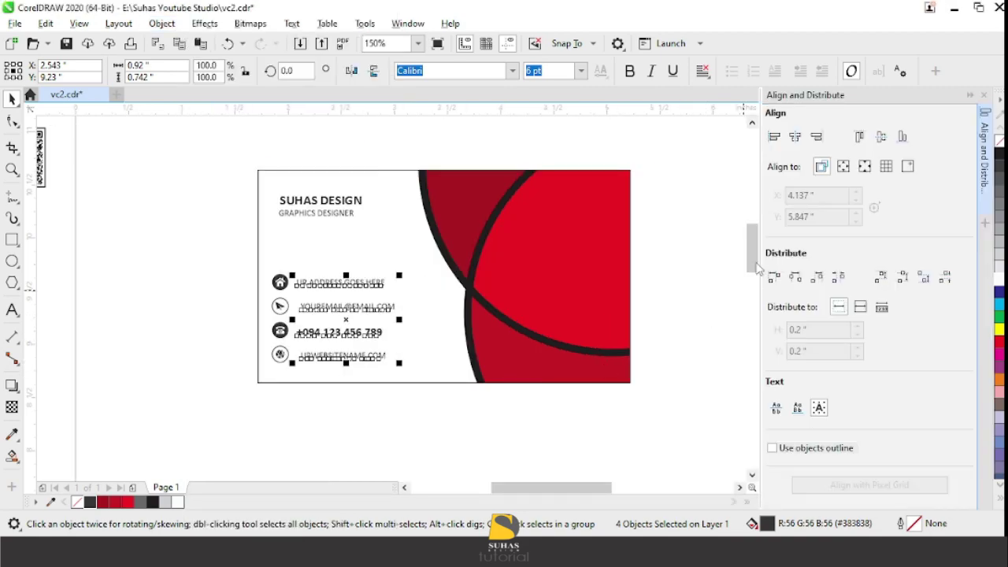
{"action": "left_click", "coordinate": [773, 137]}
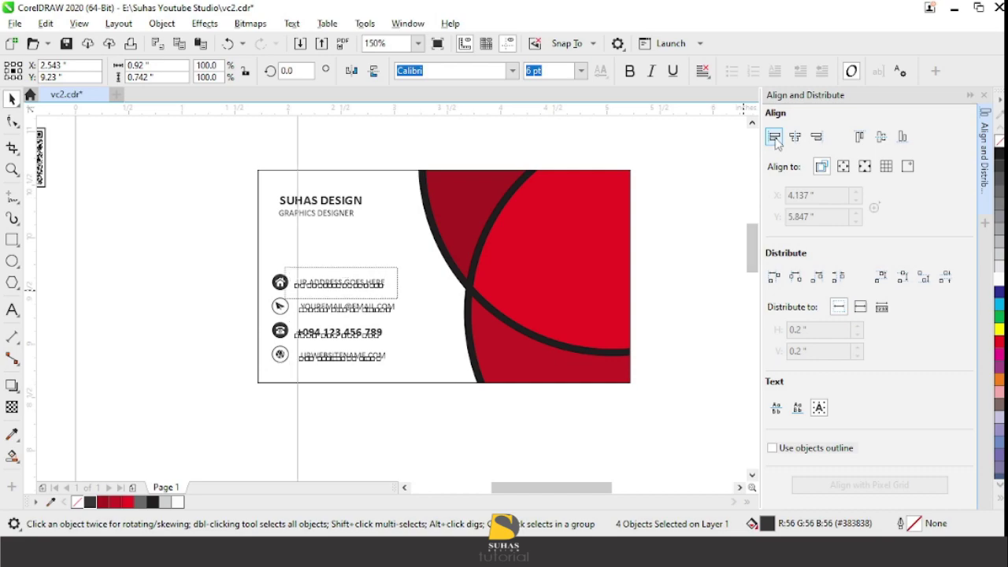
{"action": "left_click", "coordinate": [945, 276]}
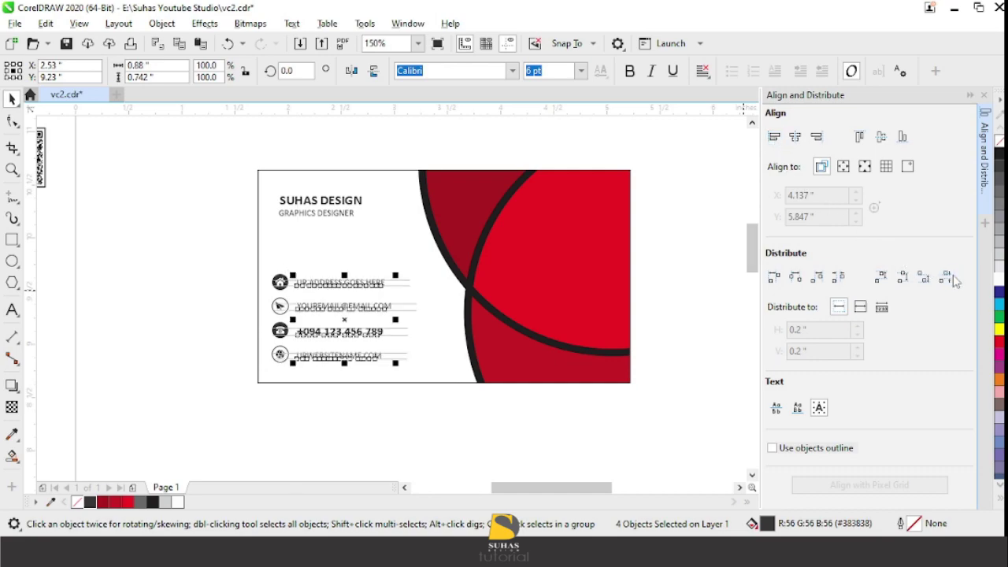
{"action": "left_click", "coordinate": [505, 433]}
{"action": "left_click", "coordinate": [969, 96]}
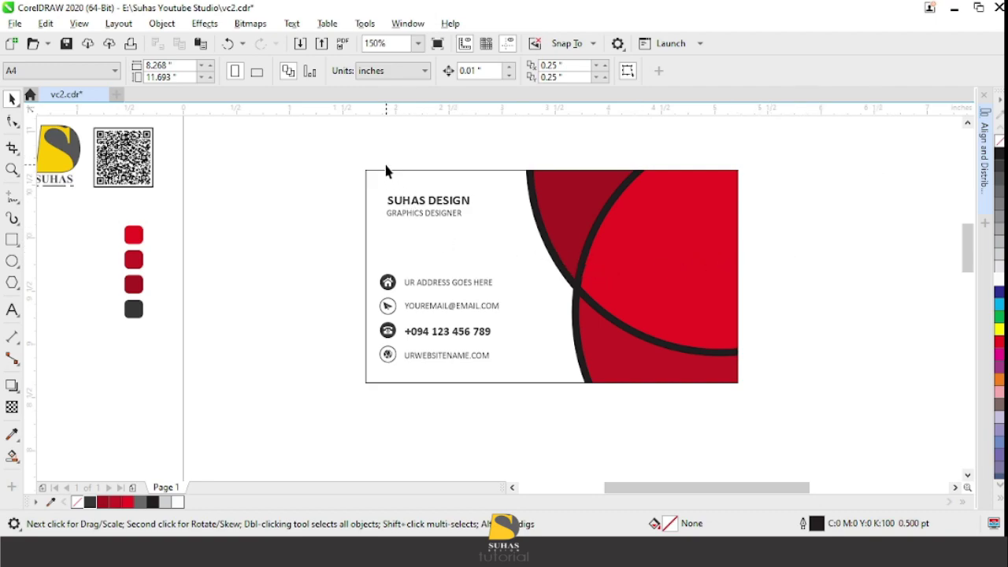
Left-align the company name and job title with the contact text lines below
{"action": "left_click_drag", "start_coordinate": [376, 168], "coordinate": [484, 229]}
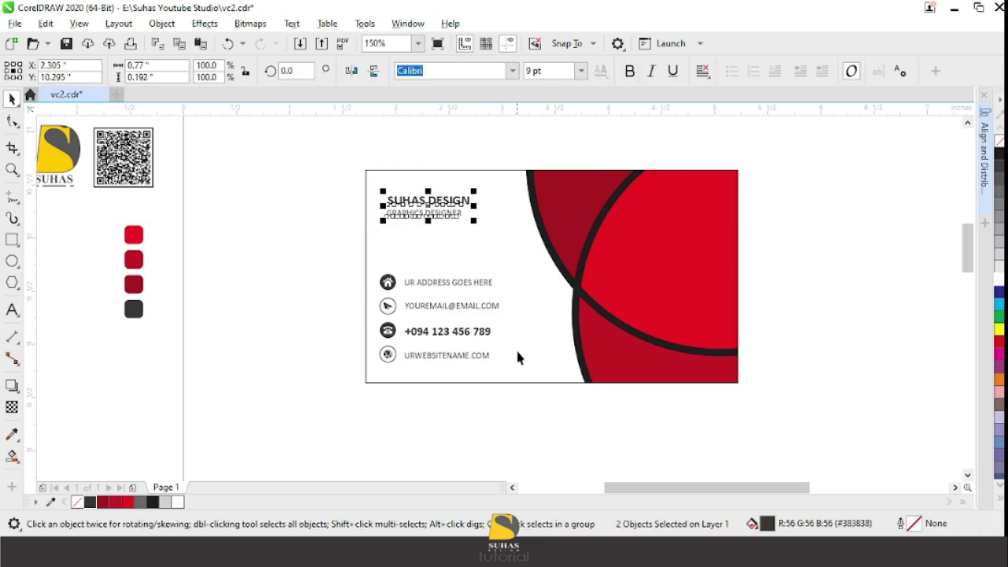
{"action": "left_click_drag", "start_coordinate": [414, 255], "coordinate": [399, 246]}
{"action": "left_click", "coordinate": [984, 157]}
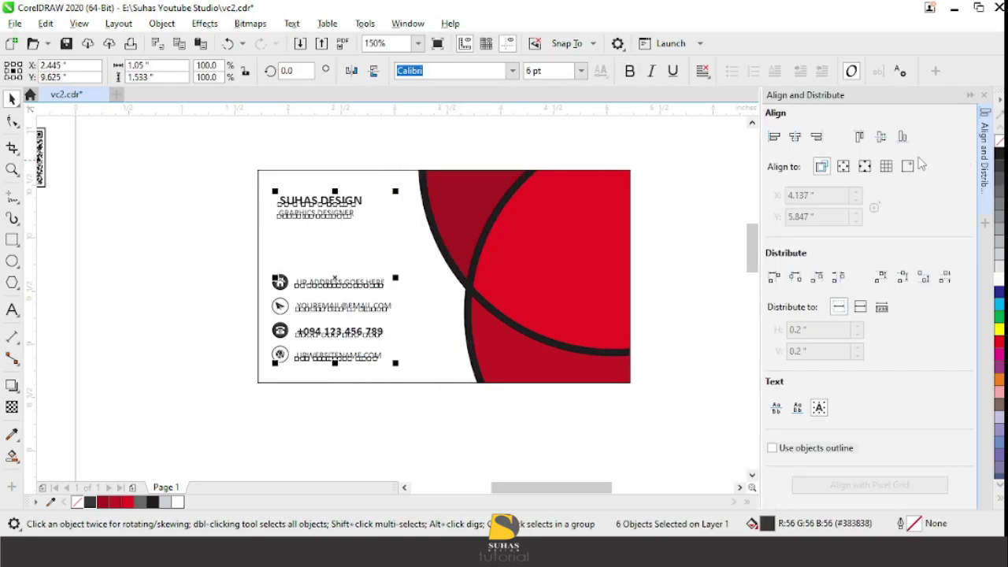
{"action": "left_click", "coordinate": [567, 143]}
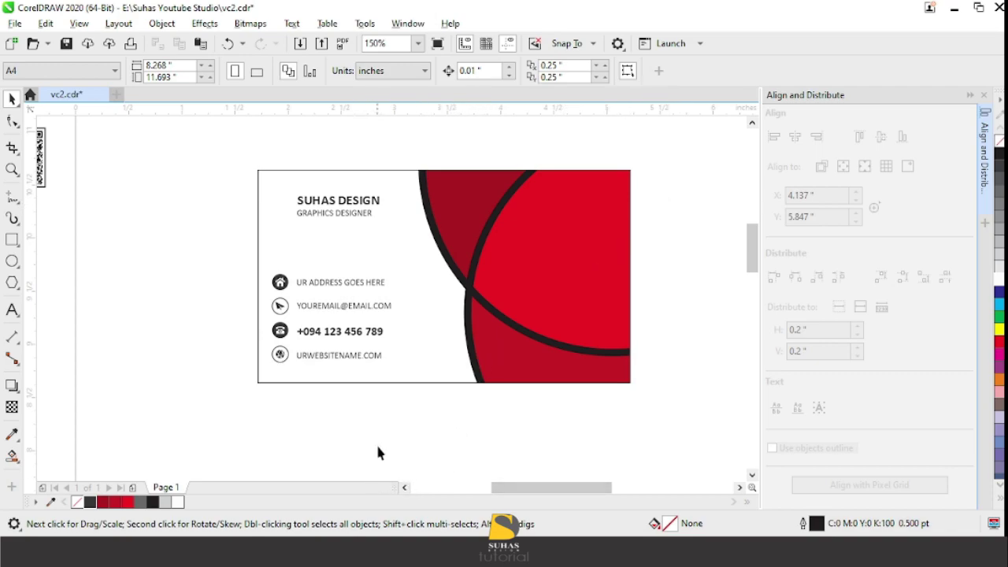
{"action": "left_click", "coordinate": [970, 95]}
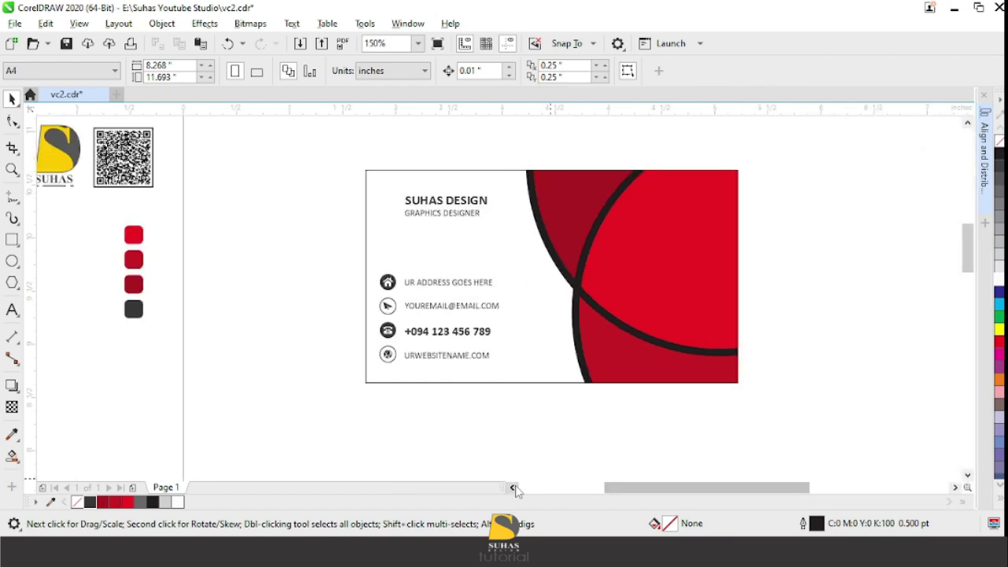
Place a copy of the QR code over the red area in the card's lower-right corner
{"action": "left_click", "coordinate": [513, 488]}
{"action": "left_click_drag", "start_coordinate": [269, 214], "coordinate": [184, 156]}
{"action": "left_click_drag", "start_coordinate": [227, 191], "coordinate": [541, 273]}
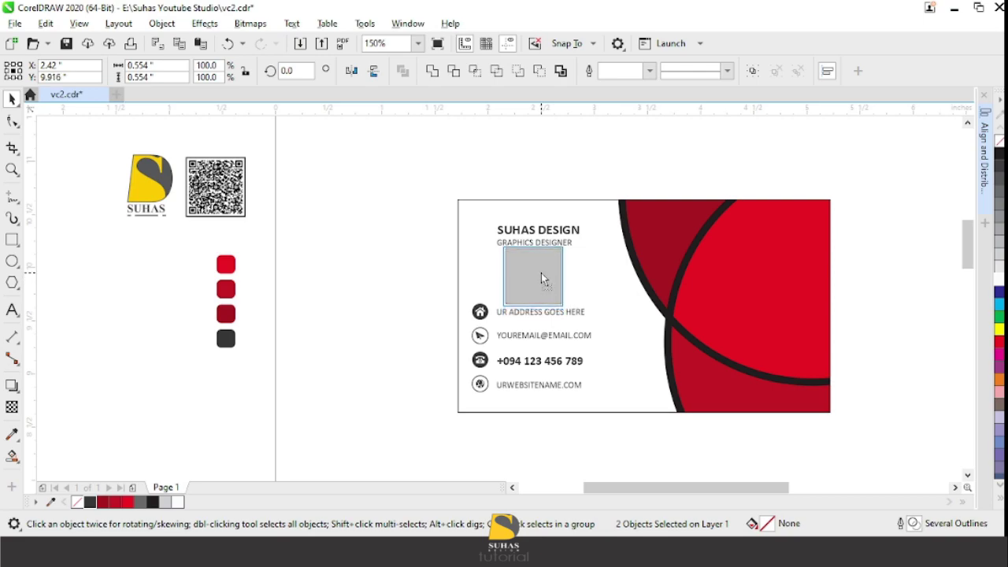
{"action": "left_click_drag", "start_coordinate": [540, 273], "coordinate": [781, 358]}
{"action": "left_click", "coordinate": [882, 387]}
{"action": "left_click", "coordinate": [954, 488]}
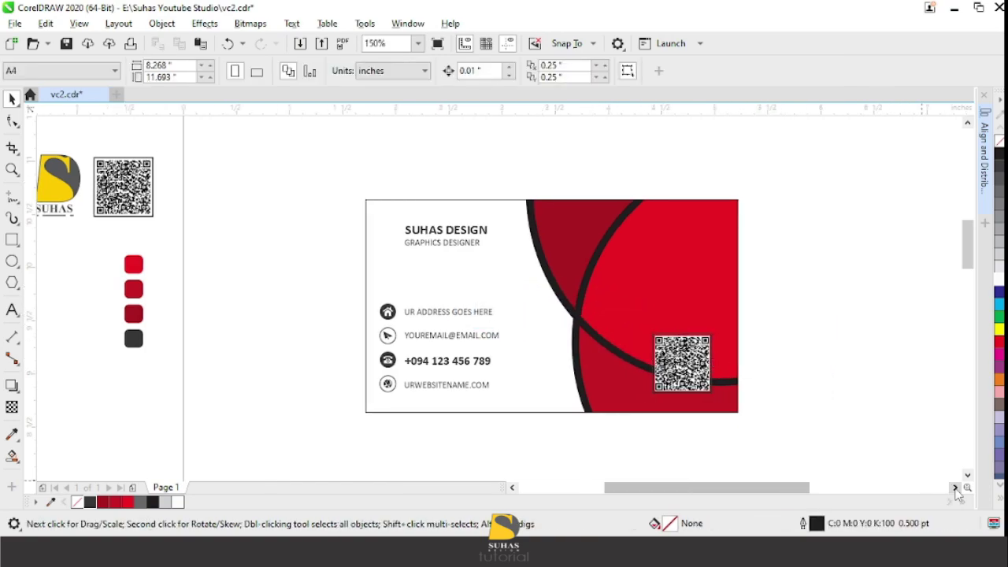
Place a copy of the logo on the bright red area above the card's QR code
{"action": "left_click_drag", "start_coordinate": [84, 249], "coordinate": [102, 144]}
{"action": "left_click_drag", "start_coordinate": [383, 209], "coordinate": [789, 250]}
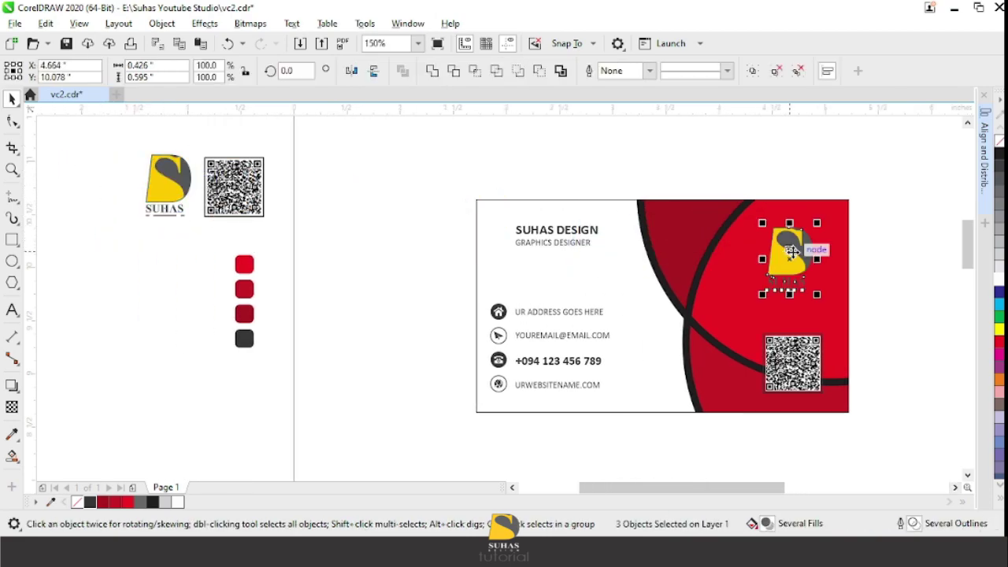
{"action": "left_click", "coordinate": [865, 242]}
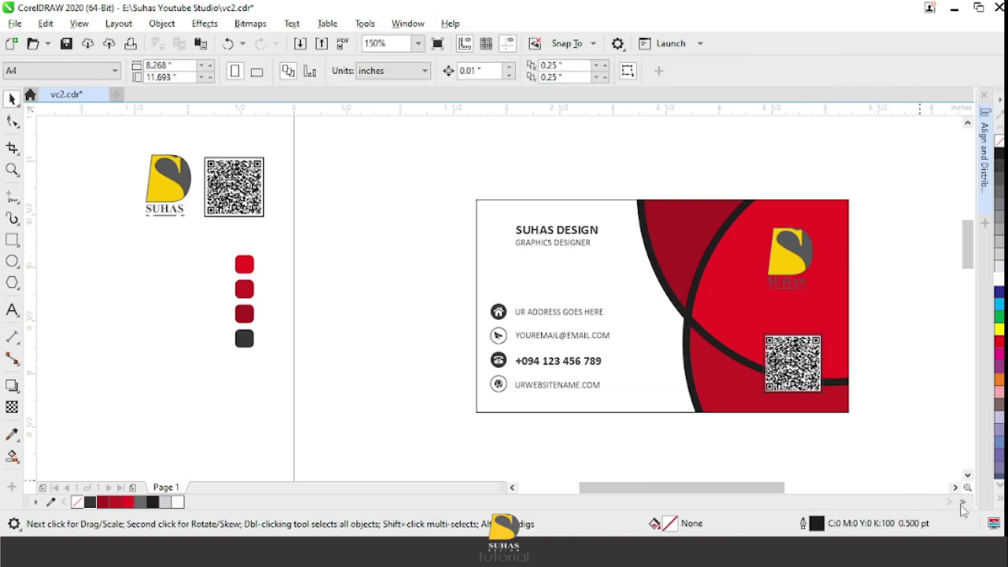
{"action": "left_click", "coordinate": [954, 487]}
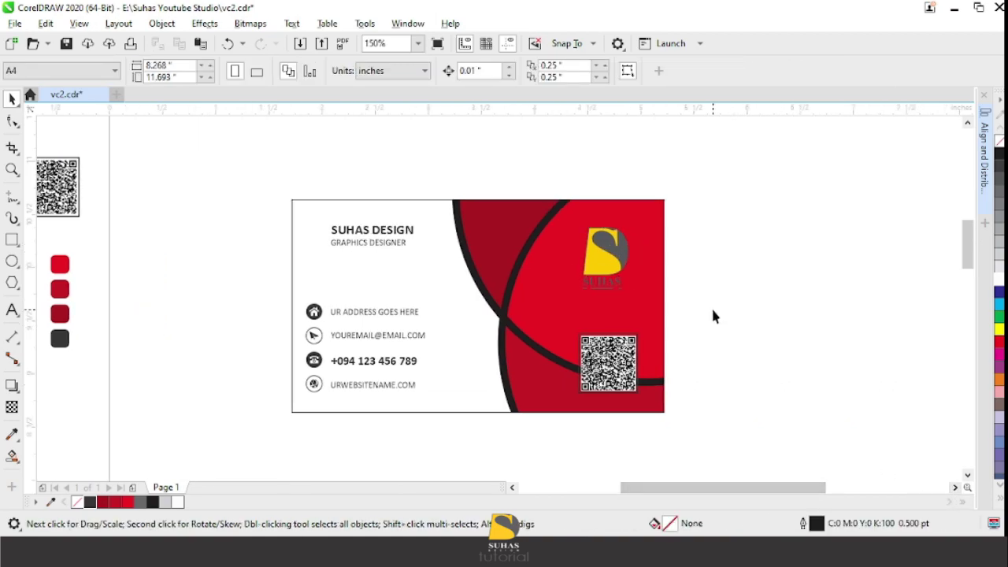
Fill the "SUHAS DESIGN" lettering under the card's logo with white
{"action": "scroll", "coordinate": [712, 310], "scroll_direction": "up", "scroll_amount": 1}
{"action": "scroll", "coordinate": [712, 310], "scroll_direction": "down", "scroll_amount": 1}
{"action": "scroll", "coordinate": [628, 286], "scroll_direction": "up", "scroll_amount": 1}
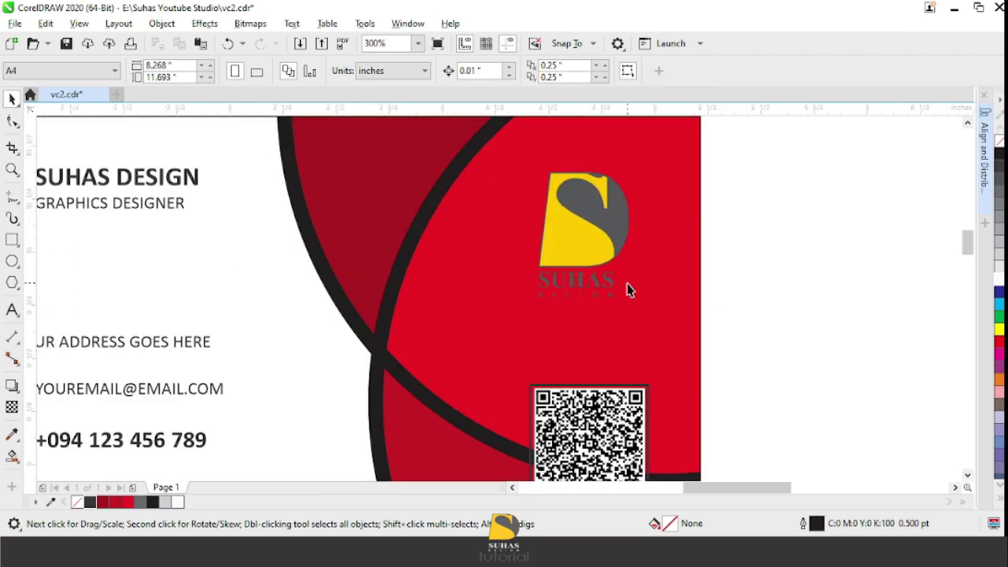
{"action": "left_click", "coordinate": [554, 243]}
{"action": "left_click_drag", "start_coordinate": [744, 337], "coordinate": [496, 256]}
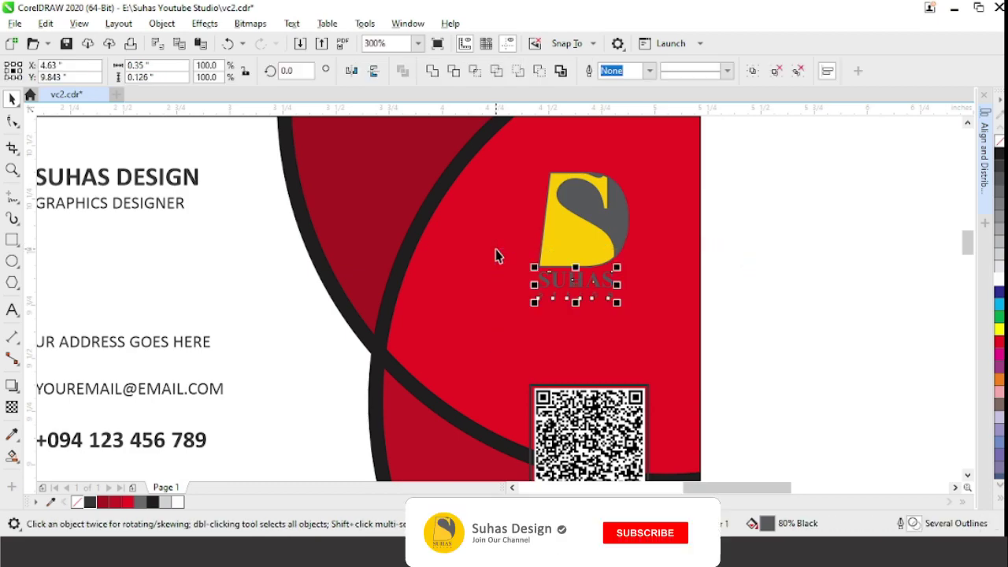
{"action": "left_click", "coordinate": [782, 258]}
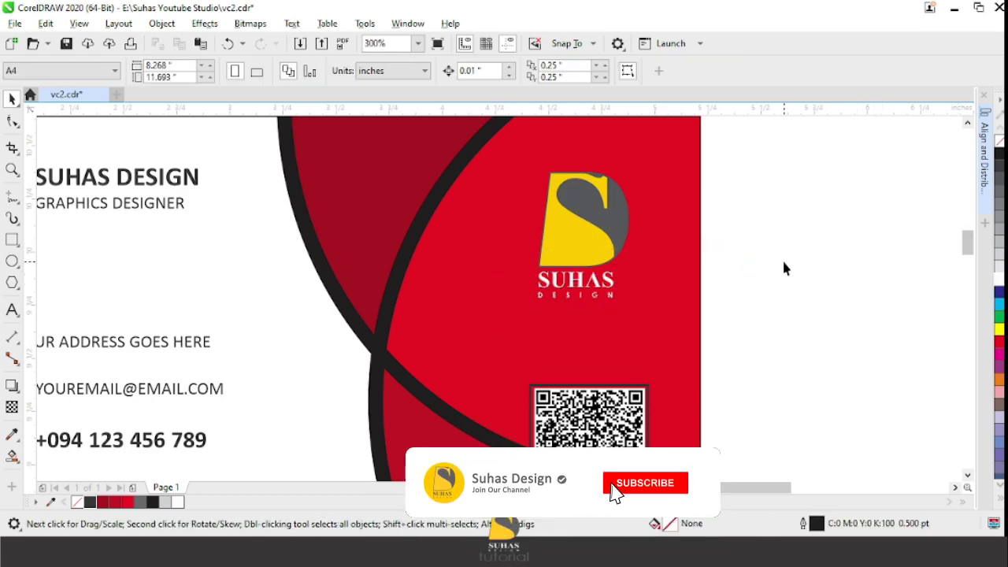
Recolor the card logo's yellow shape to dark grey R56 G56 B56 and its grey S-shaped part to white
{"action": "left_click", "coordinate": [585, 221]}
{"action": "left_click", "coordinate": [744, 209]}
{"action": "left_click", "coordinate": [584, 233]}
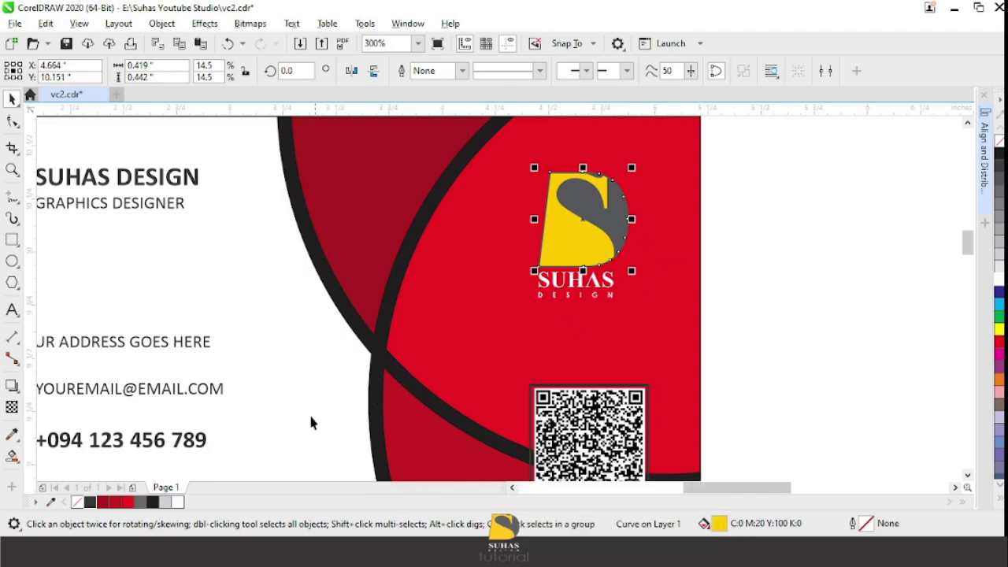
{"action": "left_click", "coordinate": [89, 503]}
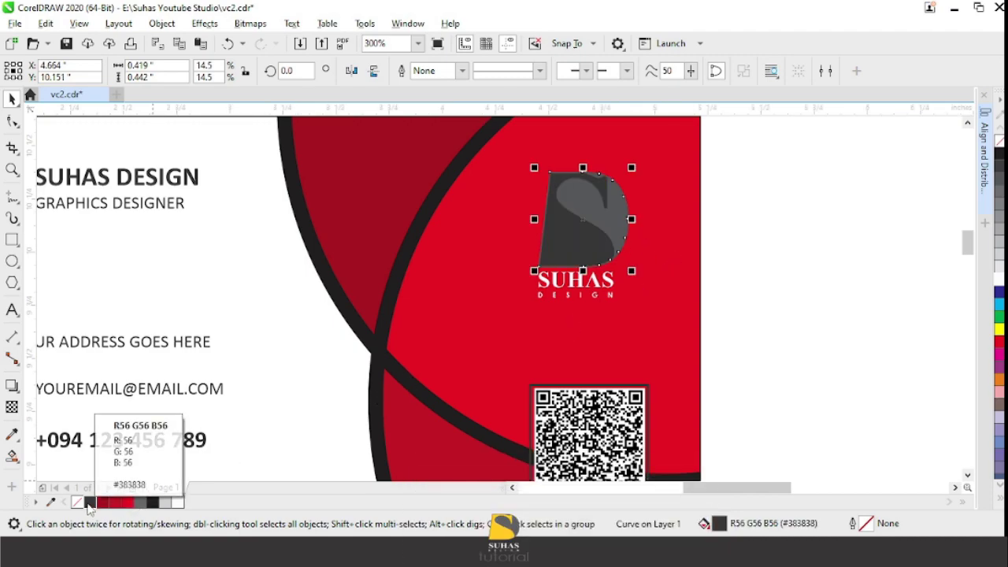
{"action": "left_click", "coordinate": [778, 272]}
{"action": "left_click", "coordinate": [626, 218]}
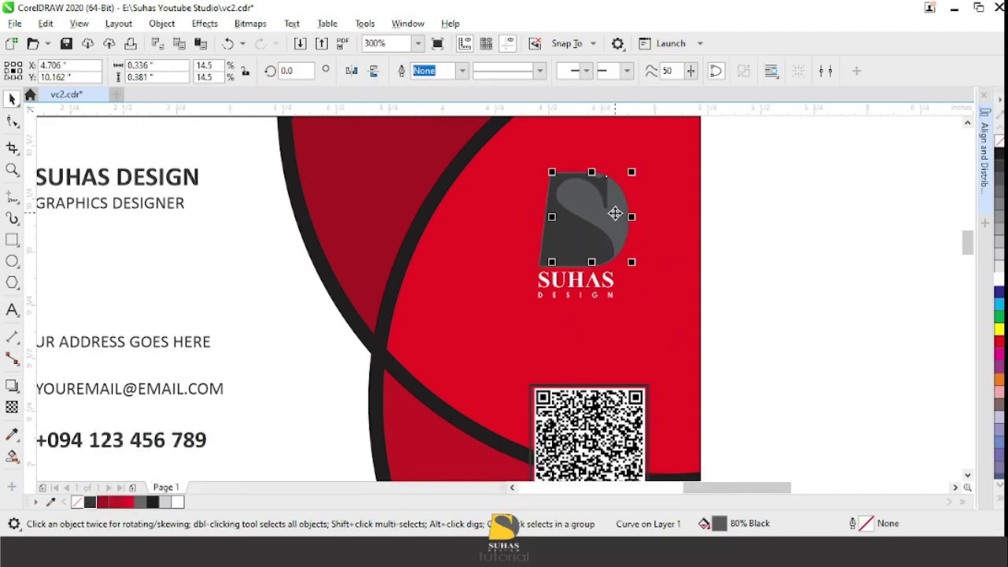
{"action": "left_click", "coordinate": [998, 270]}
{"action": "left_click", "coordinate": [920, 274]}
Fill the small grey sliver at the logo's upper edge with white and give the logo's backing shape a white outline
{"action": "scroll", "coordinate": [589, 173], "scroll_direction": "up", "scroll_amount": 2}
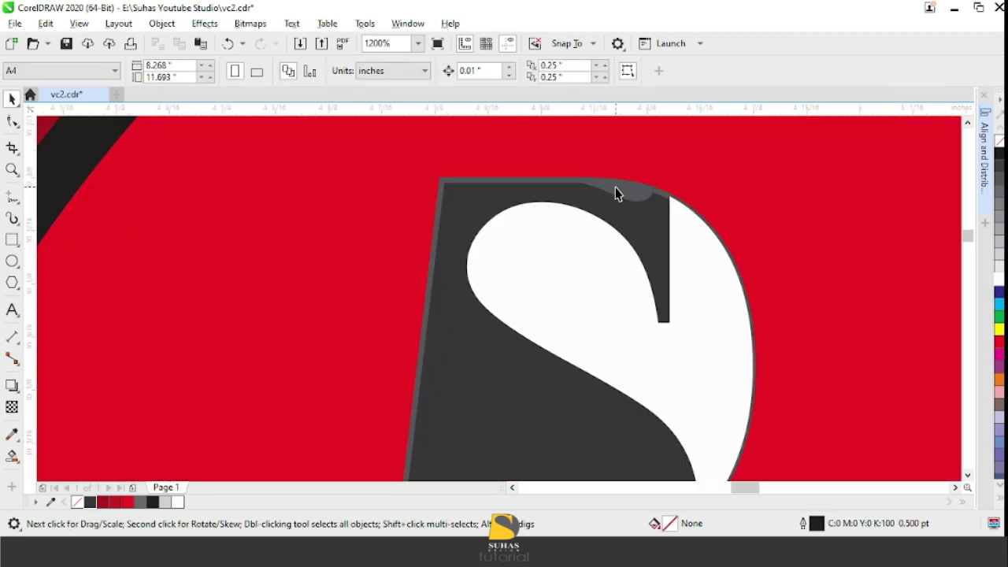
{"action": "left_click", "coordinate": [620, 194]}
{"action": "left_click", "coordinate": [998, 268]}
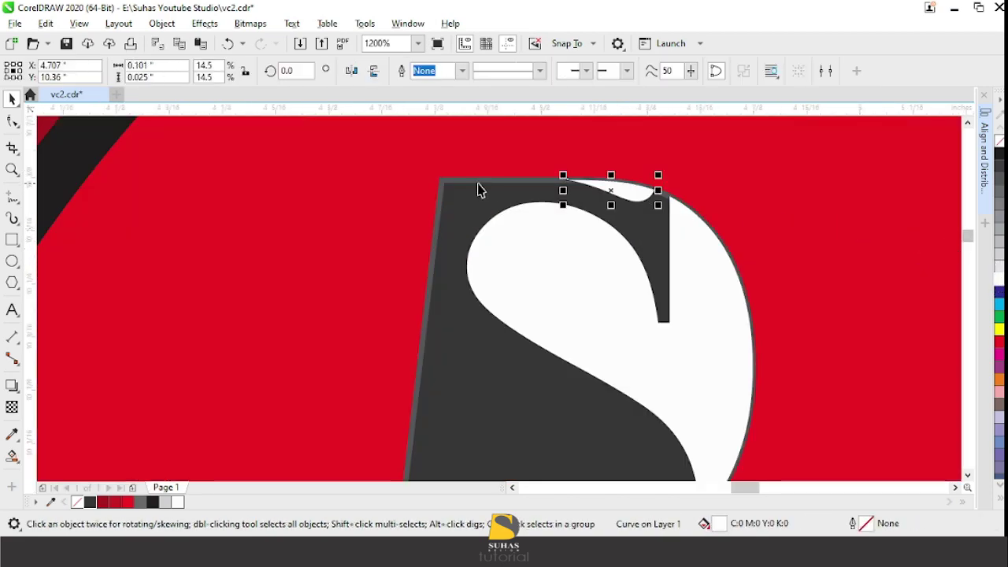
{"action": "left_click", "coordinate": [520, 183]}
{"action": "right_click", "coordinate": [998, 280]}
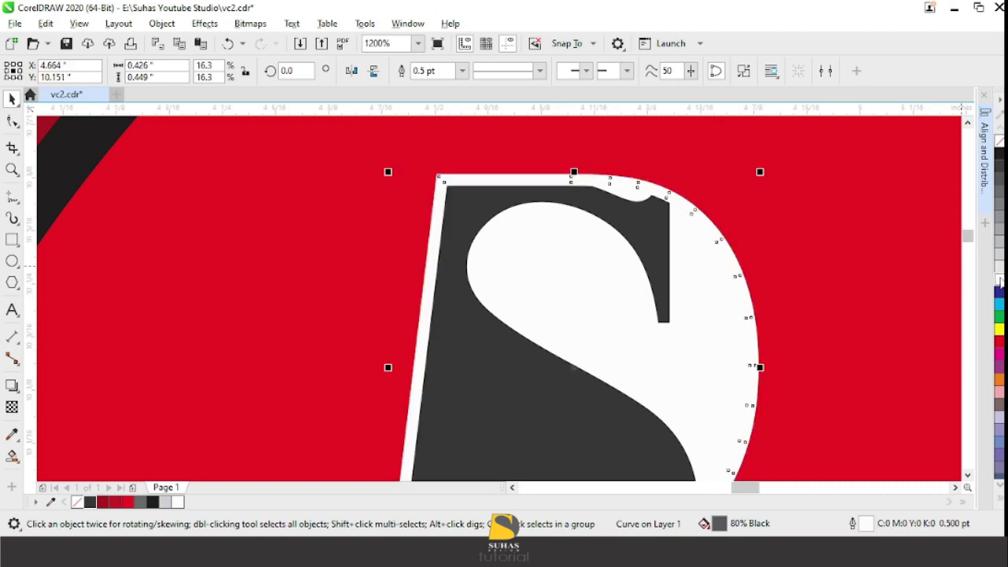
{"action": "scroll", "coordinate": [764, 207], "scroll_direction": "down", "scroll_amount": 2}
{"action": "left_click", "coordinate": [864, 202]}
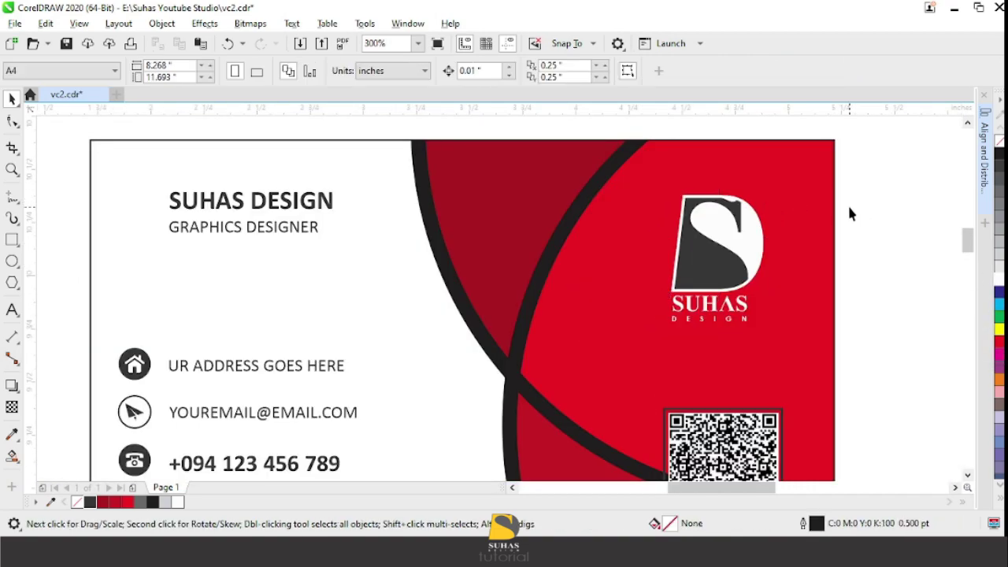
Delete the original logo, QR code and colour swatches lying outside the page
{"action": "scroll", "coordinate": [849, 213], "scroll_direction": "down", "scroll_amount": 1}
{"action": "left_click", "coordinate": [956, 487]}
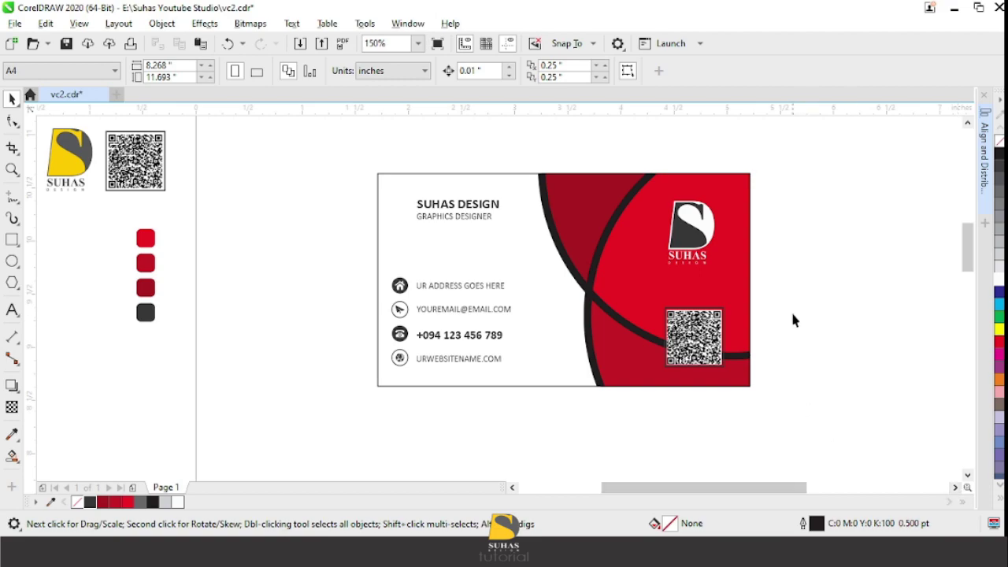
{"action": "scroll", "coordinate": [787, 311], "scroll_direction": "down", "scroll_amount": 1}
{"action": "scroll", "coordinate": [794, 308], "scroll_direction": "up", "scroll_amount": 1}
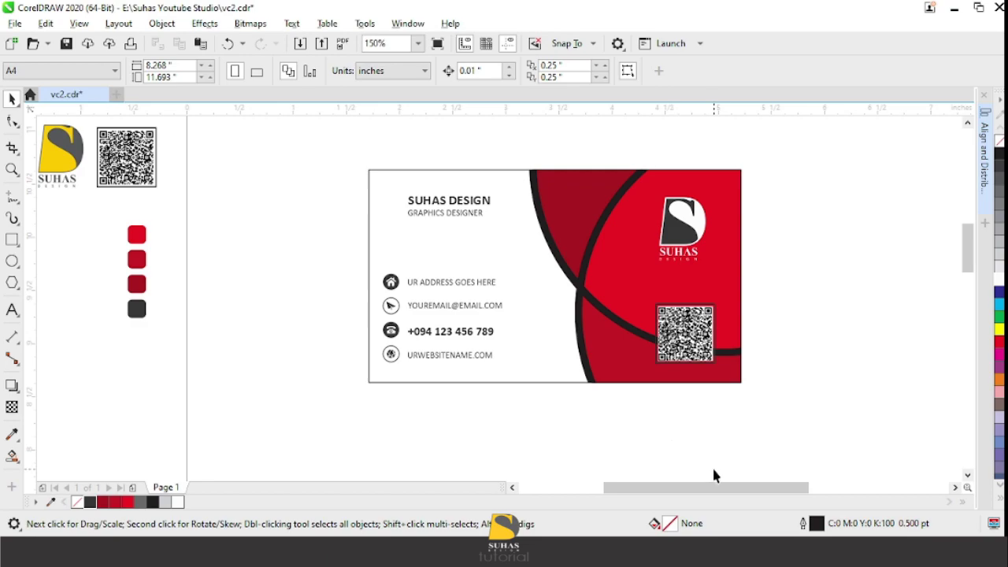
{"action": "scroll", "coordinate": [281, 295], "scroll_direction": "down", "scroll_amount": 1}
{"action": "left_click_drag", "start_coordinate": [127, 189], "coordinate": [263, 319]}
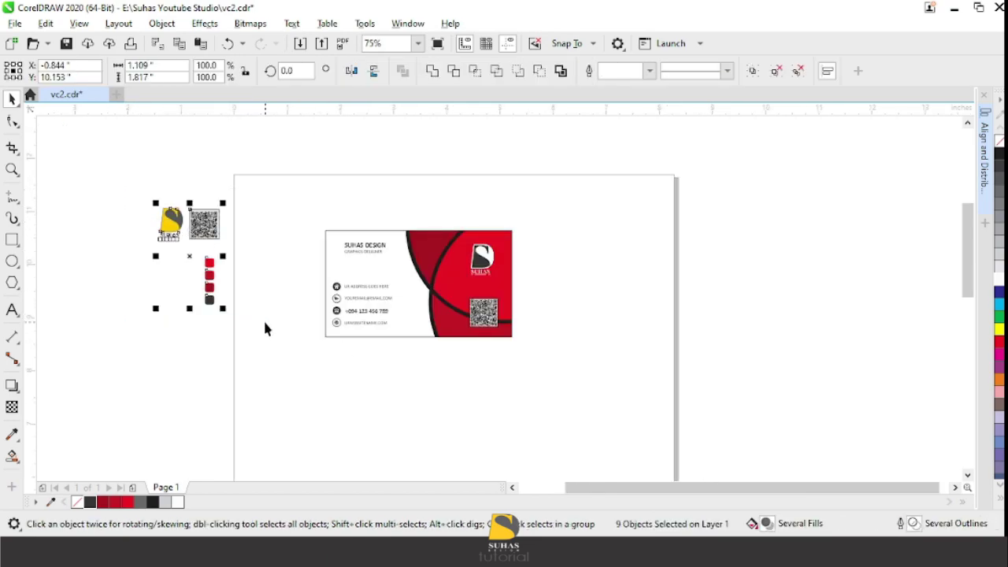
{"action": "key", "text": "Delete"}
{"action": "scroll", "coordinate": [511, 282], "scroll_direction": "up", "scroll_amount": 1}
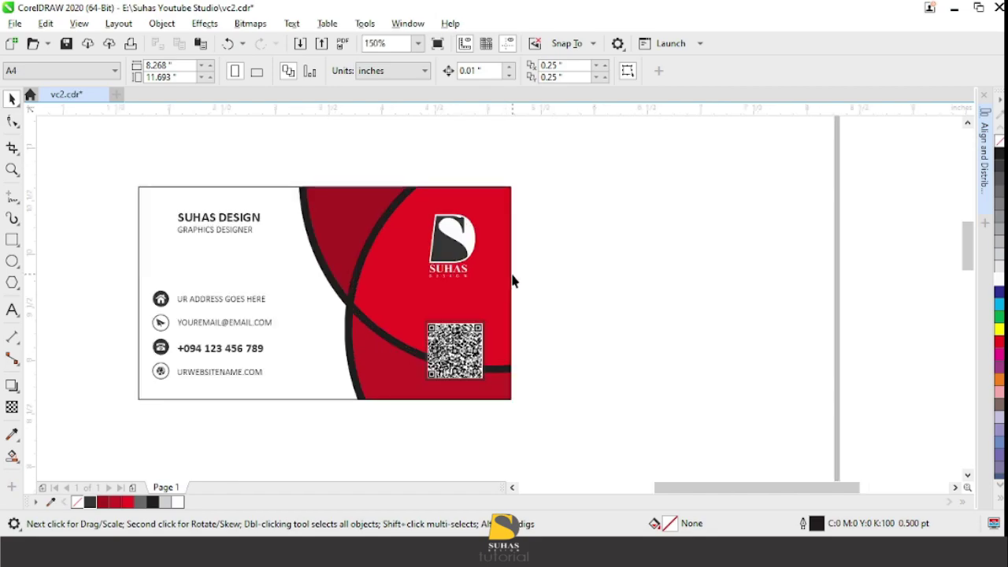
{"action": "left_click", "coordinate": [511, 488]}
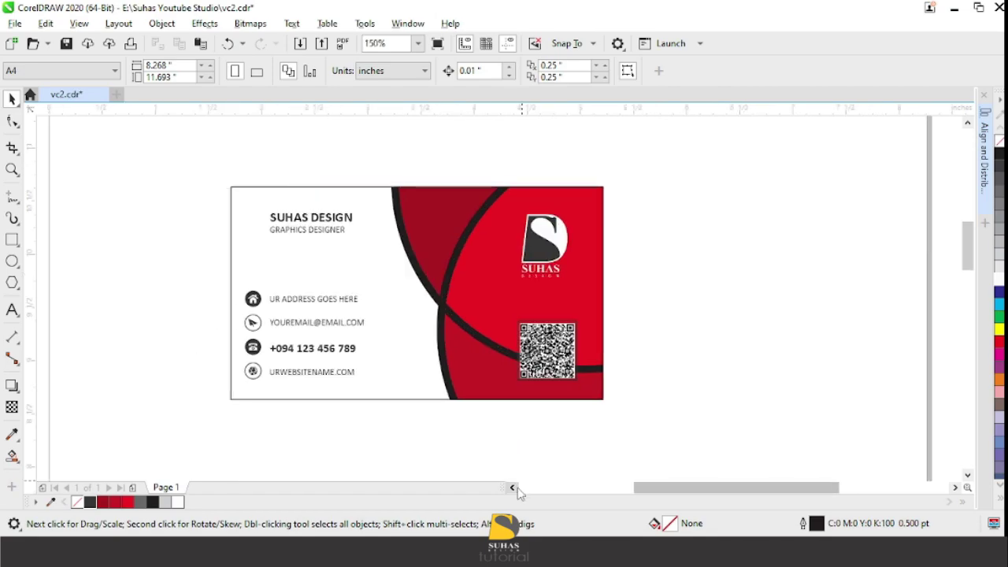